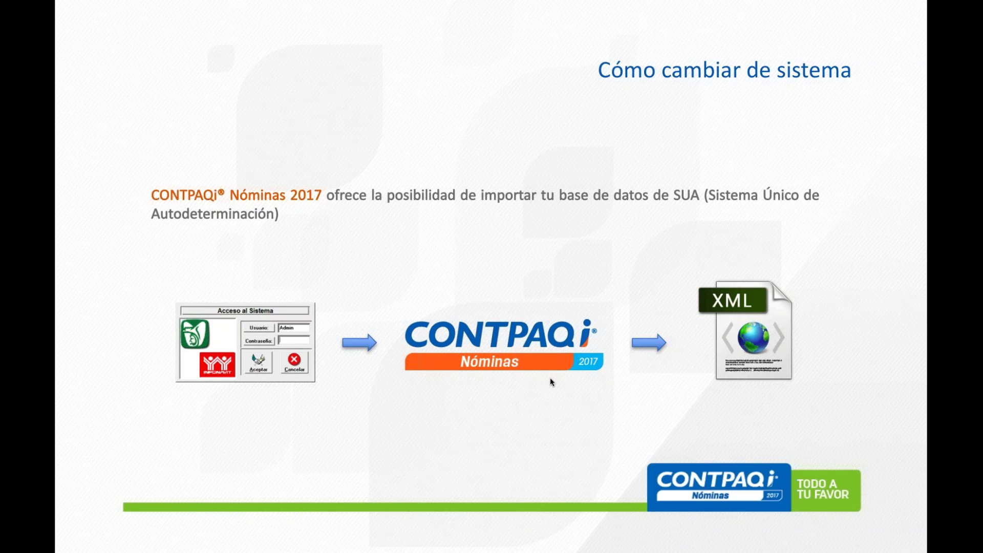
# Switch from the presentation to the Windows virtual machine with Cmd+Tab.
pyautogui.press('super+Tab')
pyautogui.press('super+Tab')
pyautogui.press('super+Tab')
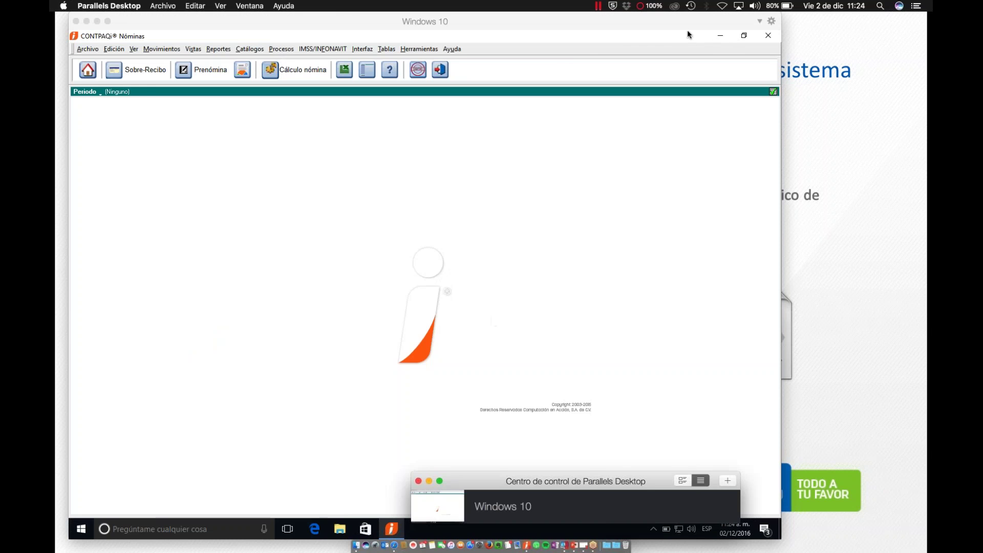
# Bring the Windows 10 VM forward, minimize CONTPAQi Nóminas and launch SUA from the desktop.
pyautogui.click(721, 38)
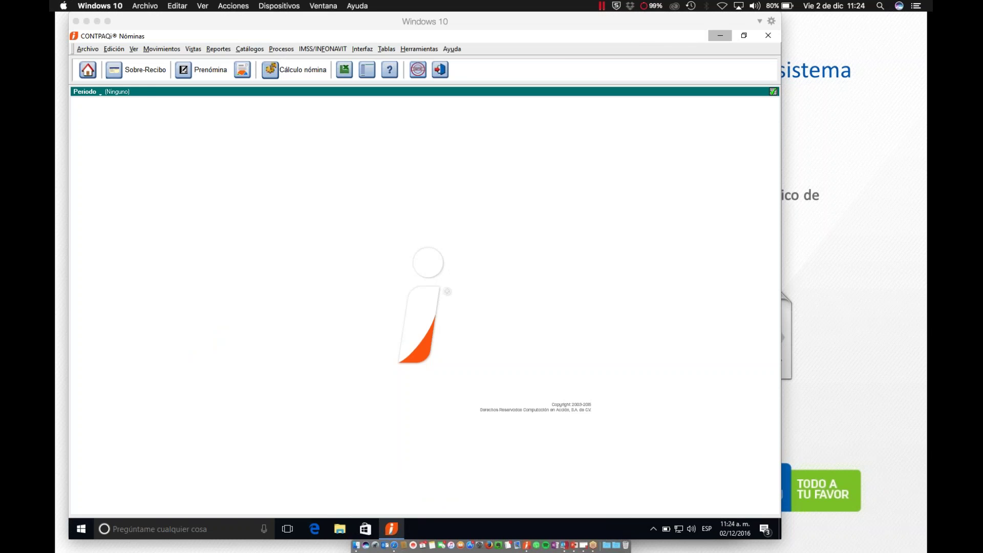
pyautogui.click(720, 36)
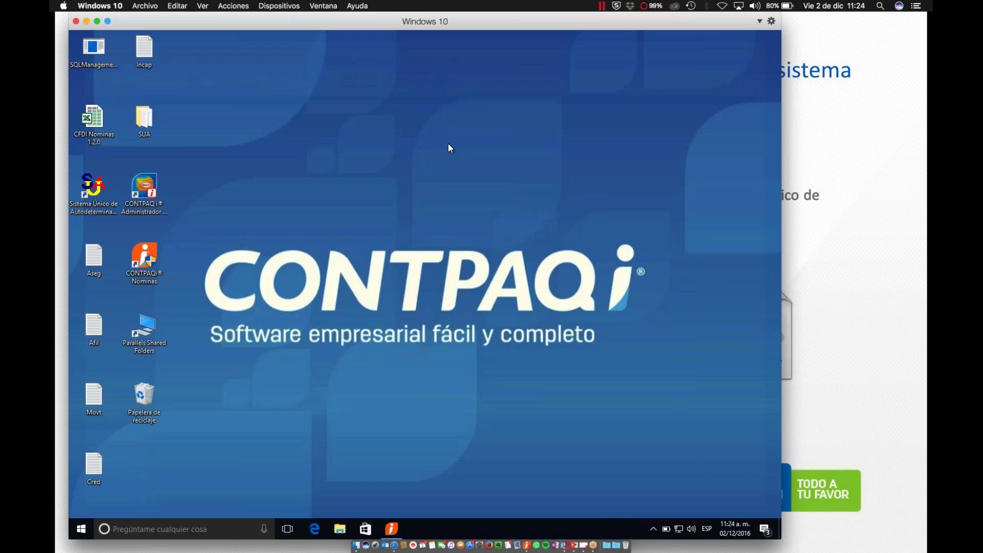
pyautogui.click(94, 203)
pyautogui.doubleClick(94, 194)
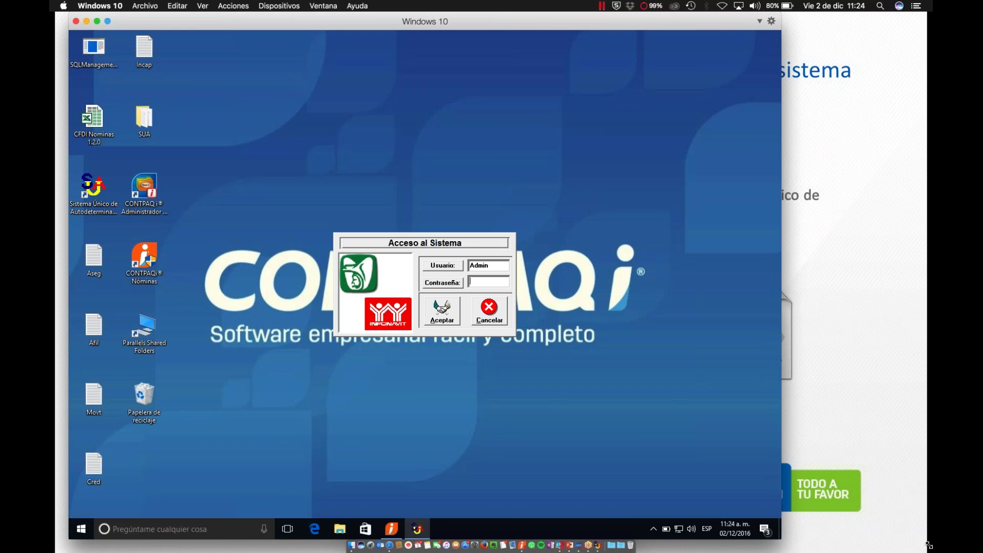
# Enlarge the VM window and log in to SUA with its password.
pyautogui.moveTo(928, 545); pyautogui.dragTo(928, 545)
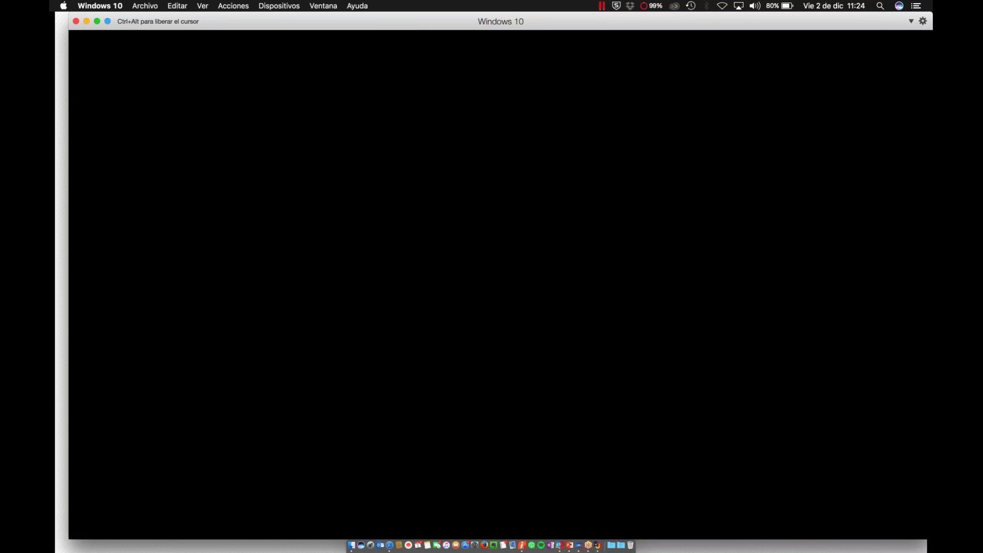
pyautogui.write('***')
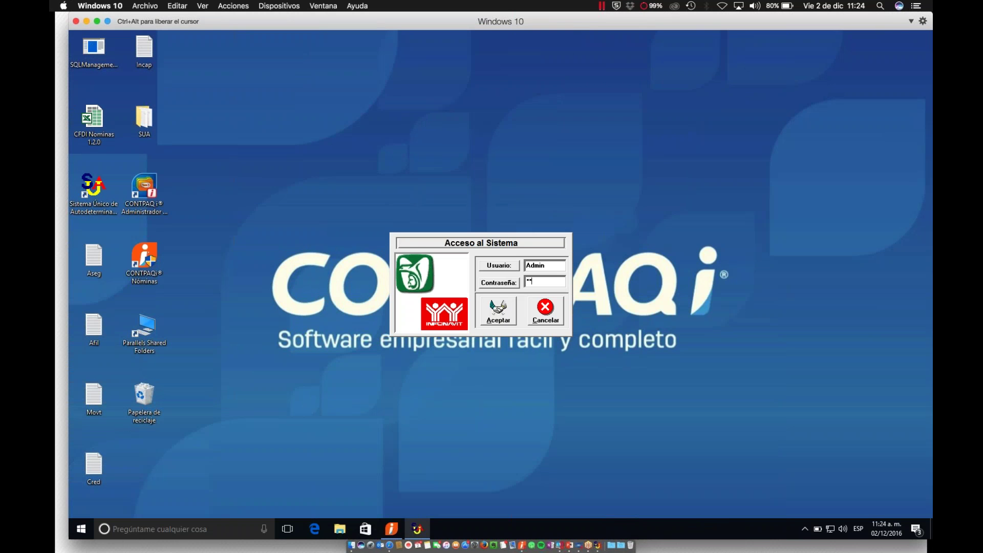
pyautogui.press('Return')
# Export SUA worker and movement data as text files to the Desktop\SUA folder.
pyautogui.click(313, 143)
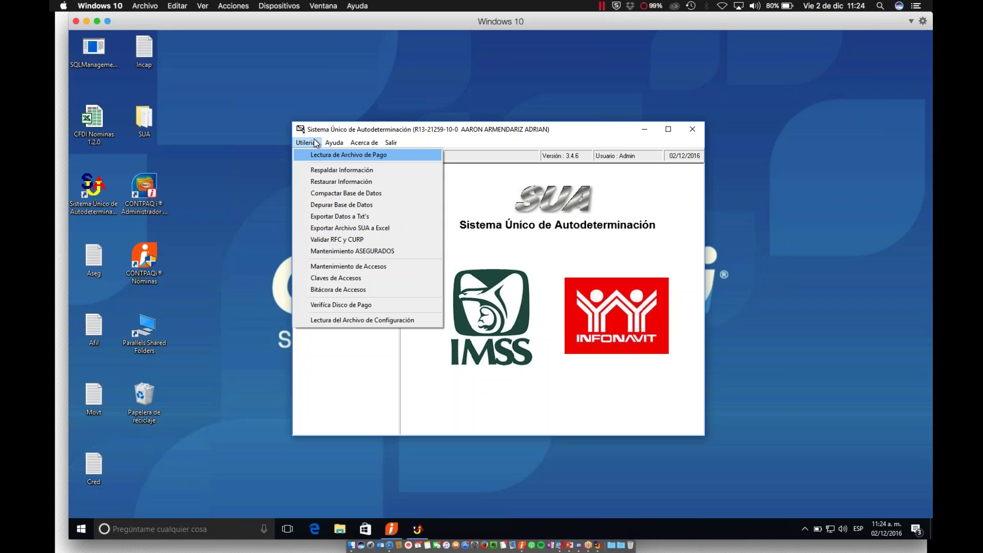
pyautogui.press('Down')
pyautogui.press('Down')
pyautogui.press('Down')
pyautogui.press('Down')
pyautogui.press('Down')
pyautogui.press('Down')
pyautogui.press('Up')
pyautogui.press('Return')
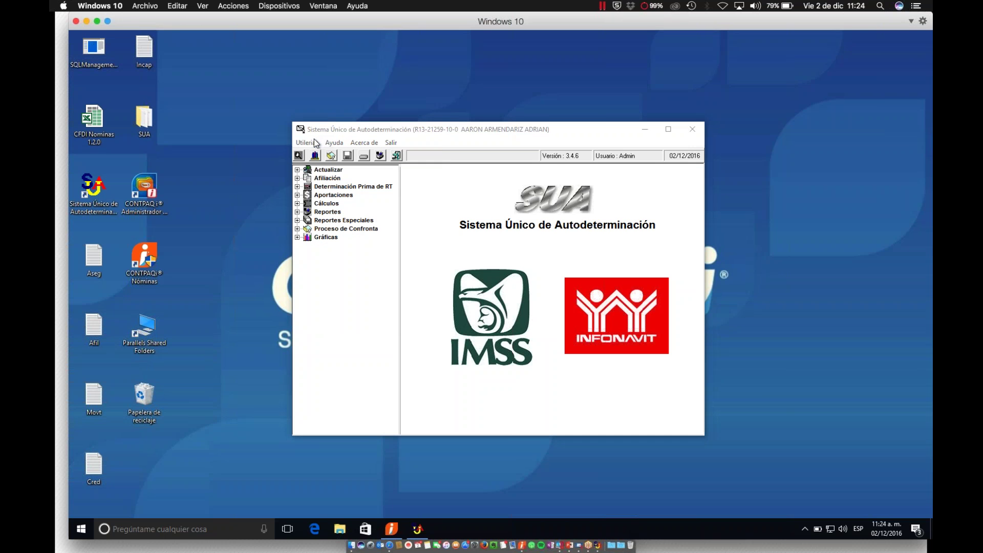
pyautogui.click(508, 377)
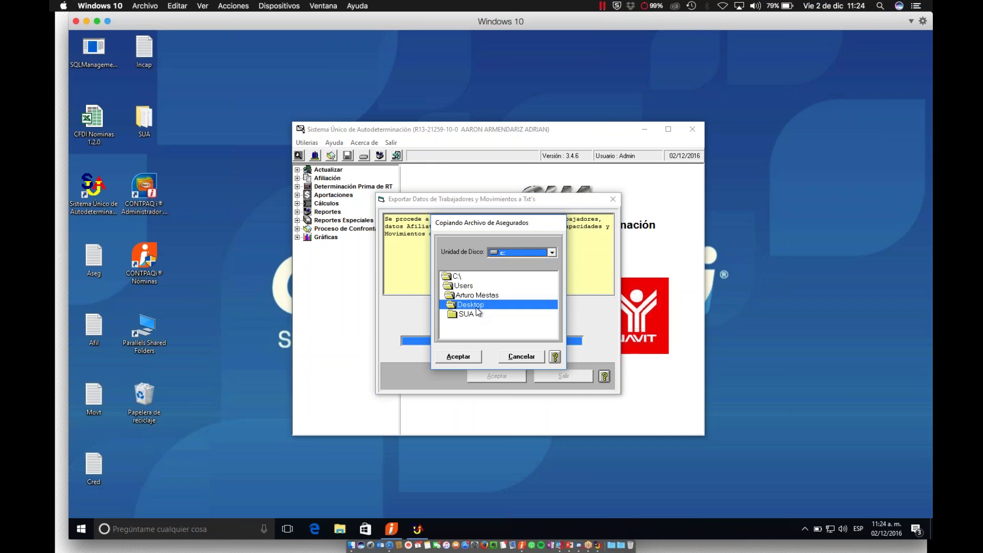
pyautogui.click(469, 316)
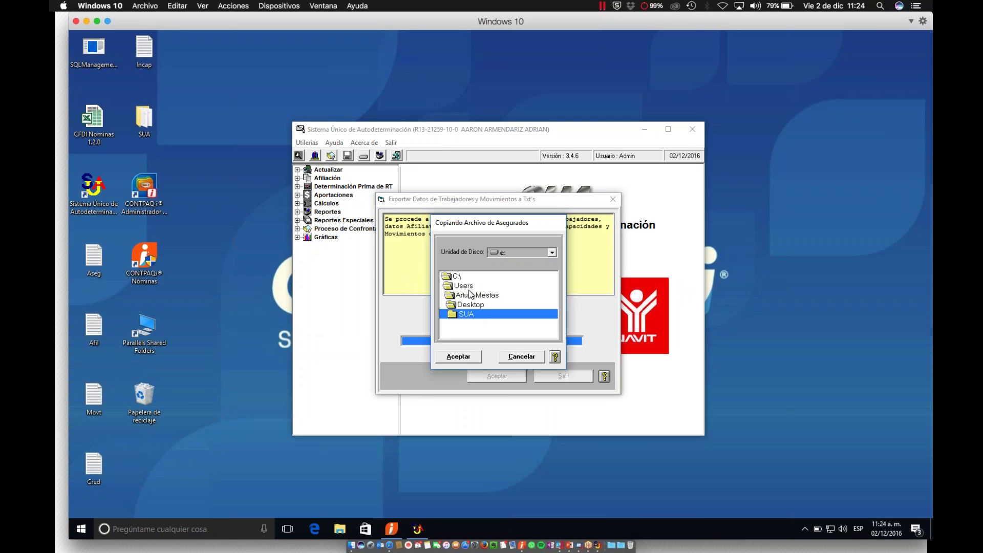
pyautogui.click(463, 357)
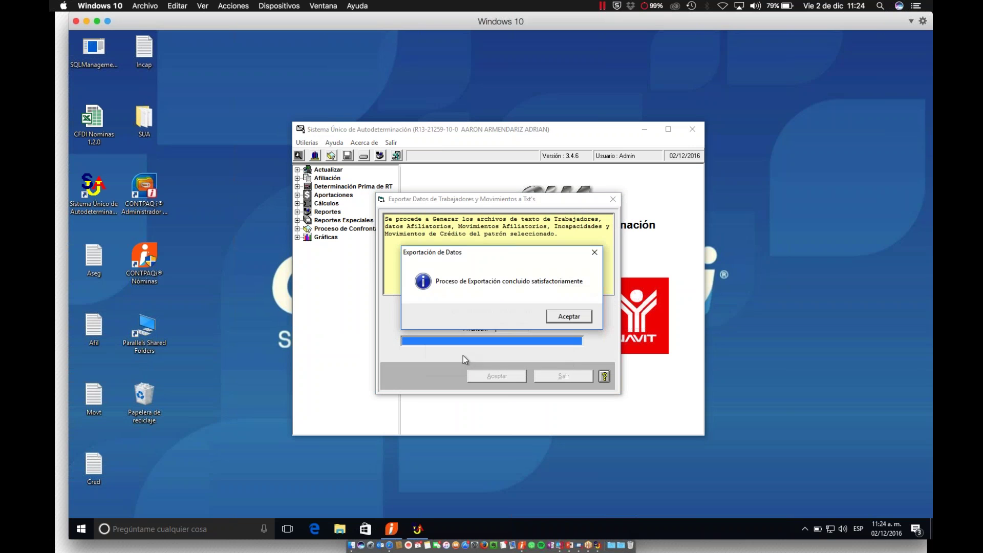
pyautogui.click(576, 318)
# Close the export window and SUA, returning to CONTPAQi Nóminas.
pyautogui.click(612, 199)
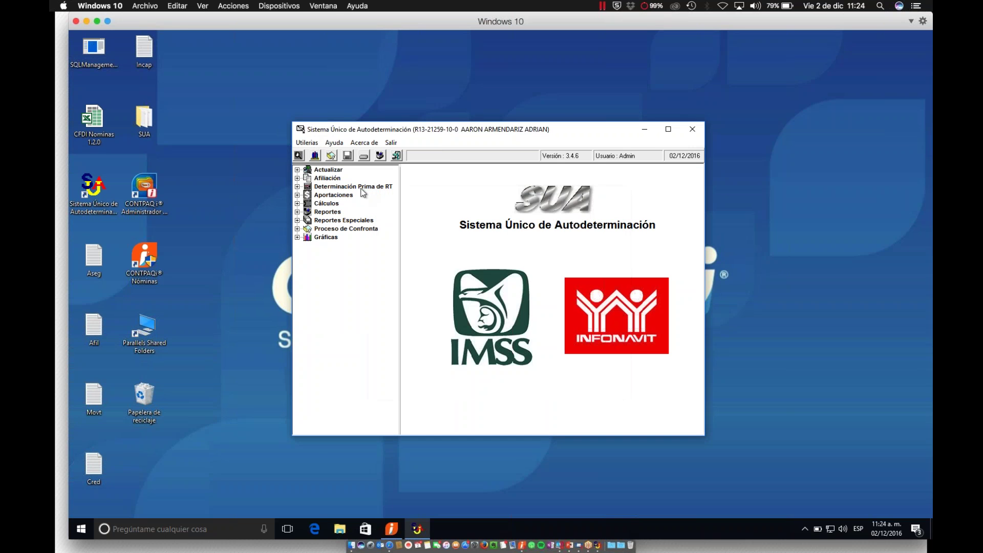
pyautogui.click(693, 130)
pyautogui.click(392, 529)
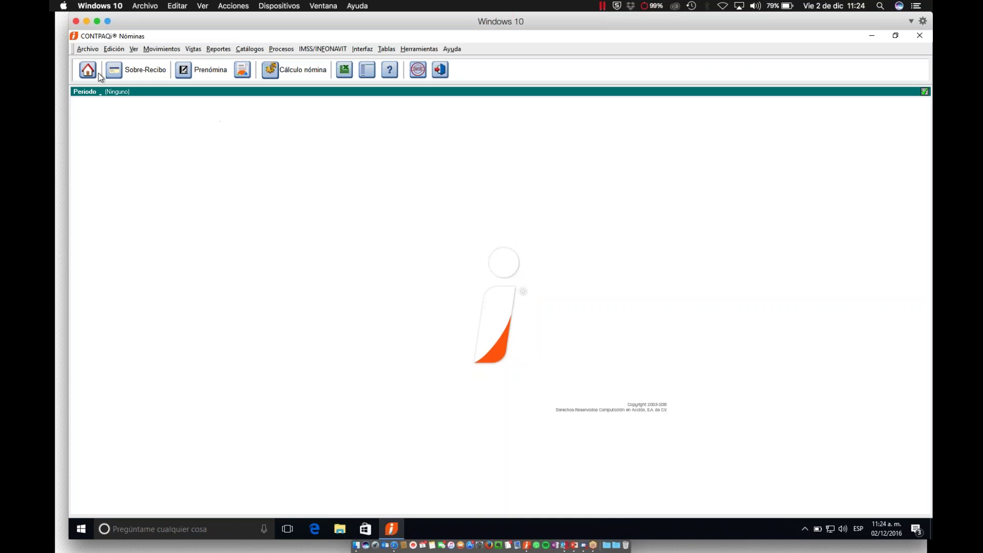
# Open 'Importacion de empleados', accepting the D50-to-177 conversion and skipping the log.
pyautogui.click(386, 231)
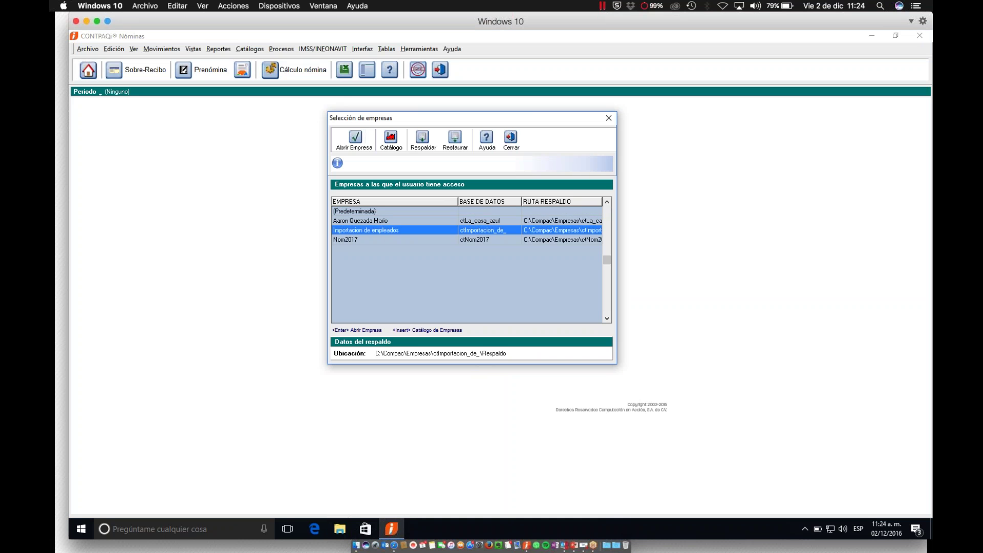
pyautogui.press('Return')
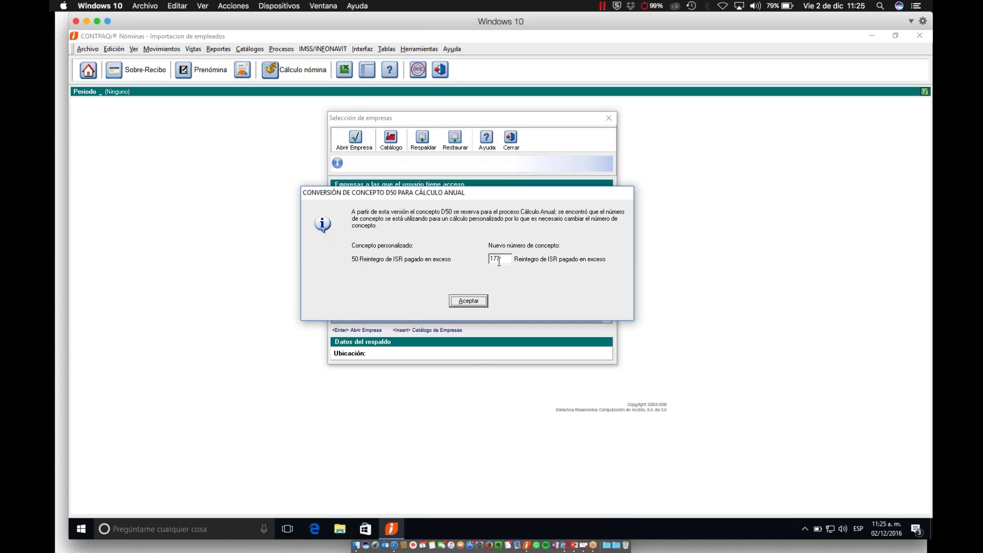
pyautogui.click(467, 302)
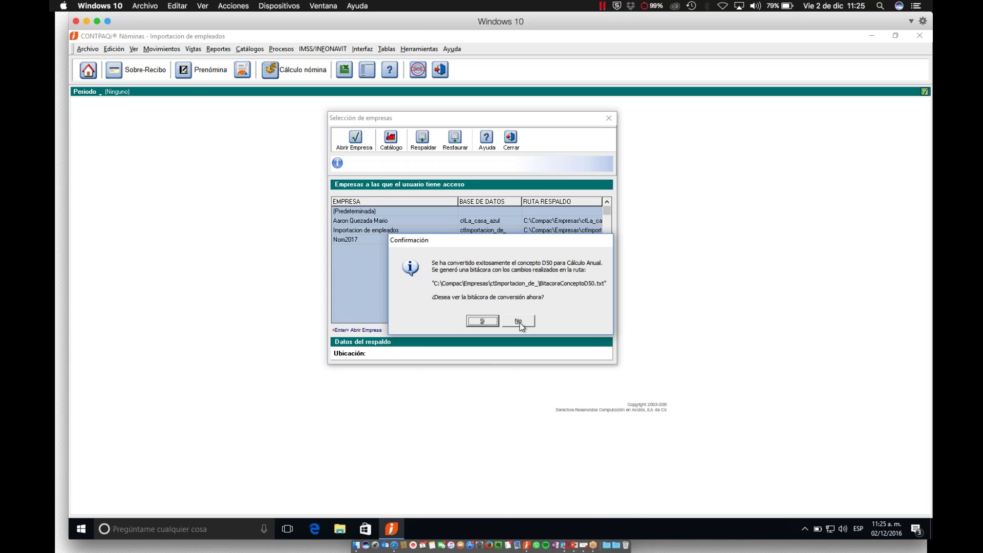
pyautogui.click(520, 323)
pyautogui.click(492, 332)
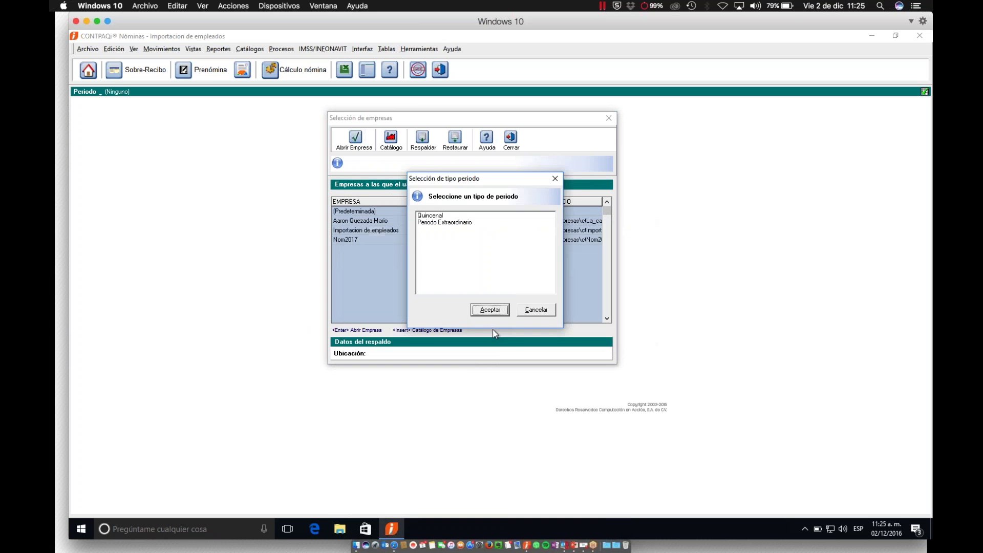
# Choose the Quincenal period type, then open and close the employee catalog.
pyautogui.click(434, 217)
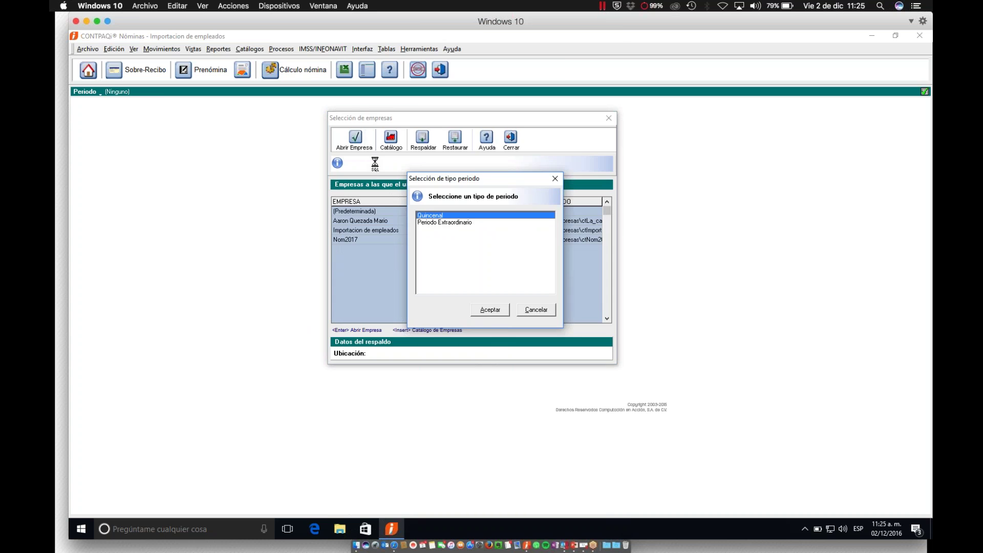
pyautogui.click(254, 48)
pyautogui.click(256, 60)
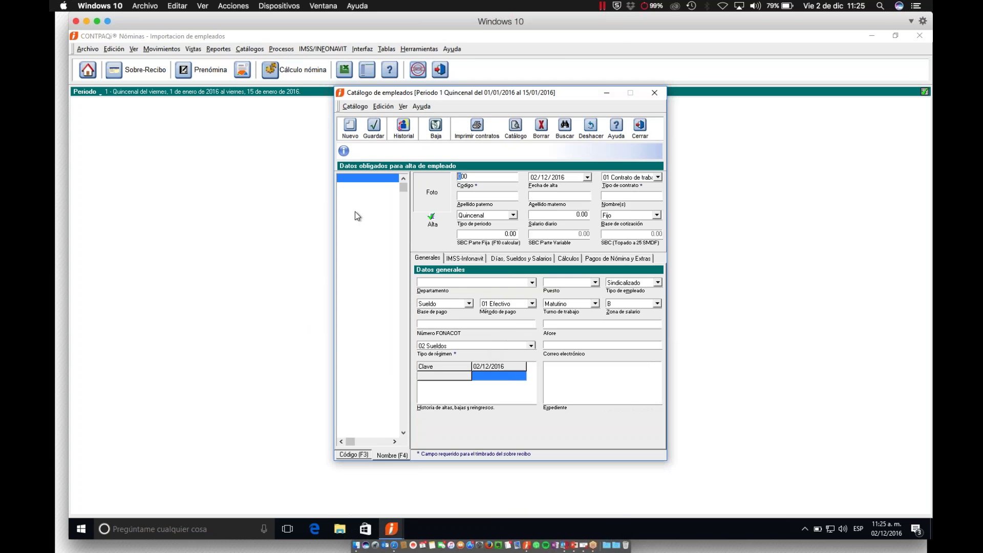
pyautogui.click(640, 128)
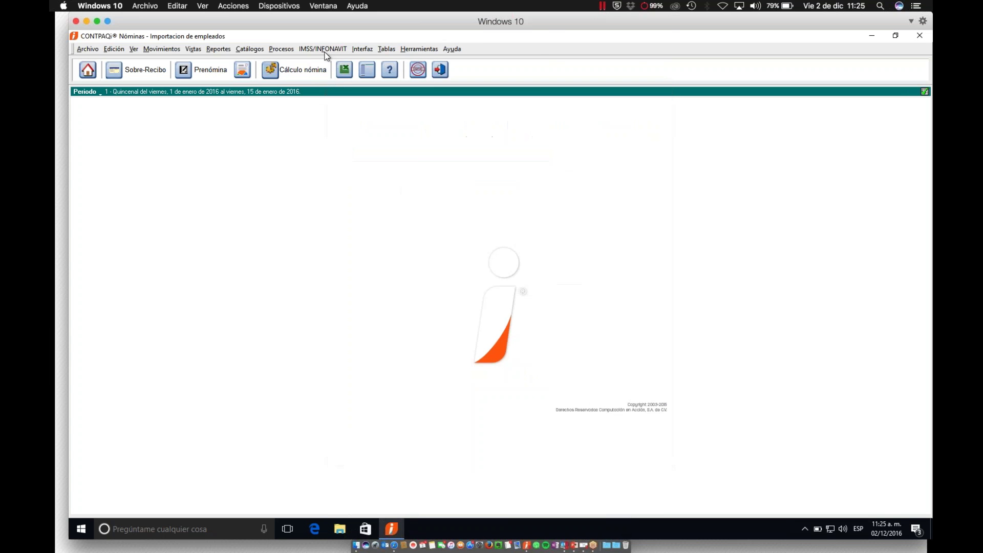
# Start Importación Trabajadores desde el SUA and select the Aseg, Afil and Movt files.
pyautogui.click(324, 49)
pyautogui.press('Up')
pyautogui.press('Up')
pyautogui.press('Up')
pyautogui.press('Up')
pyautogui.press('Up')
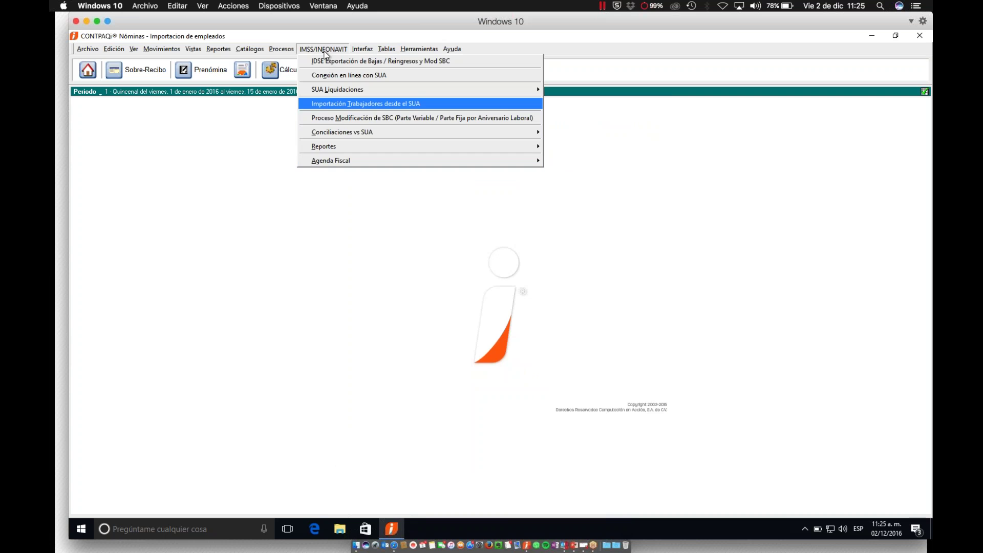
pyautogui.press('Return')
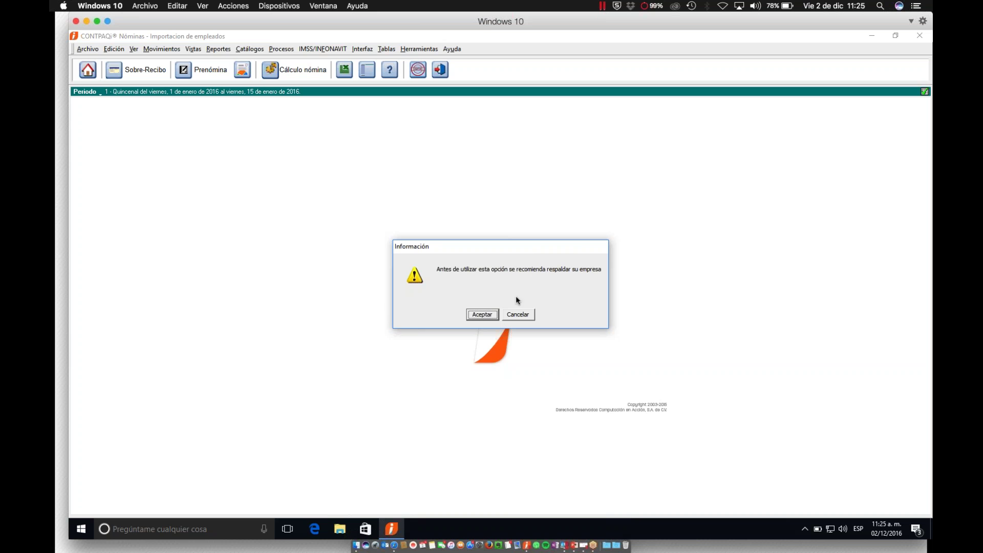
pyautogui.click(482, 315)
pyautogui.click(463, 210)
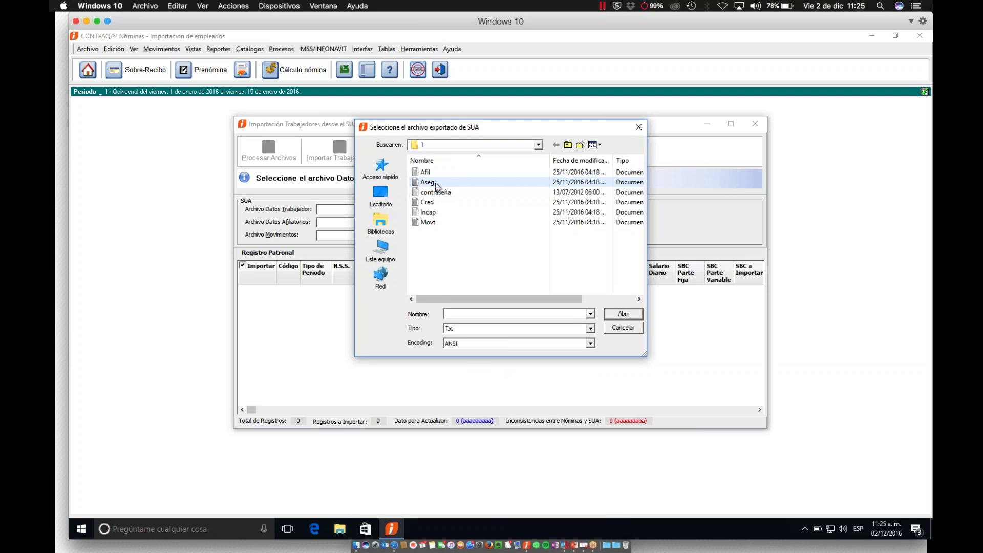
pyautogui.doubleClick(427, 182)
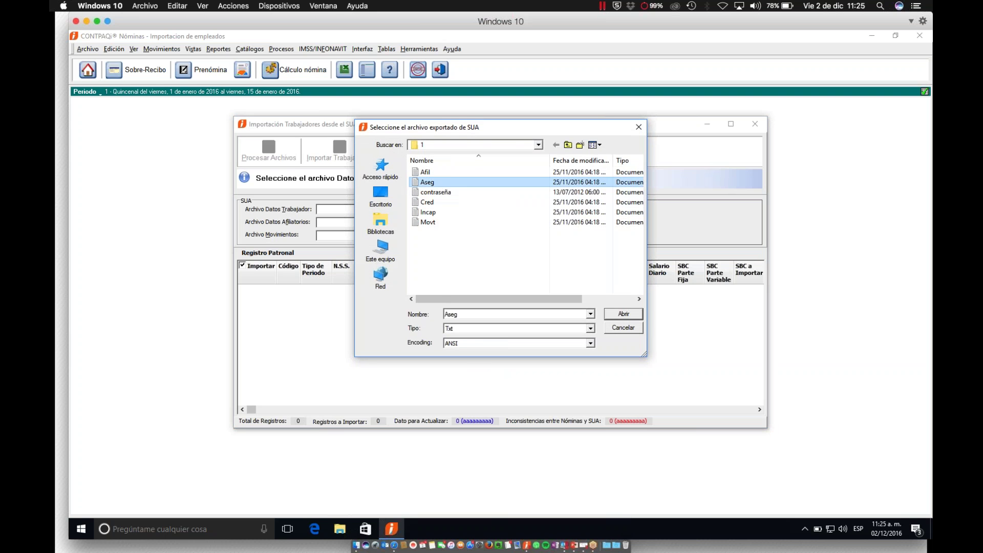
pyautogui.click(463, 223)
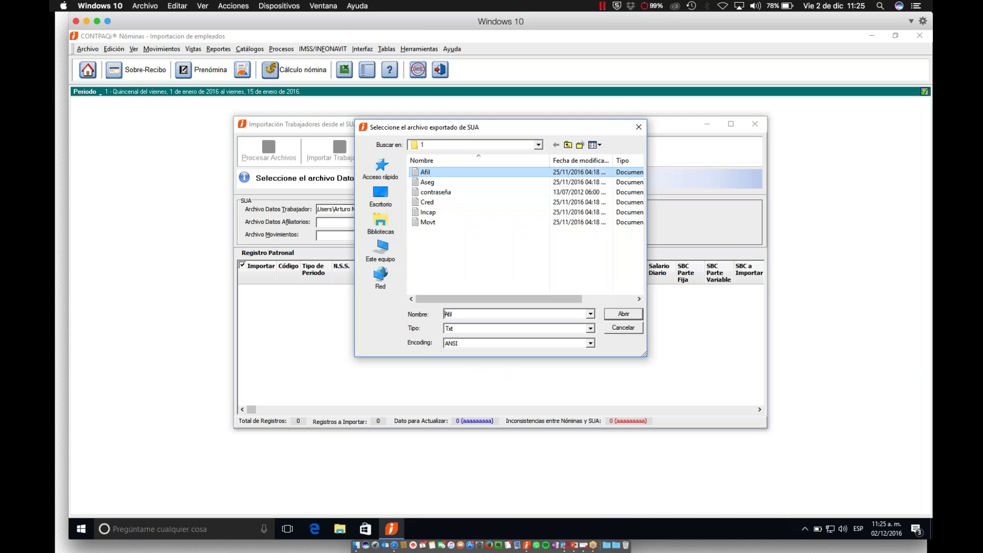
pyautogui.doubleClick(429, 182)
pyautogui.click(463, 236)
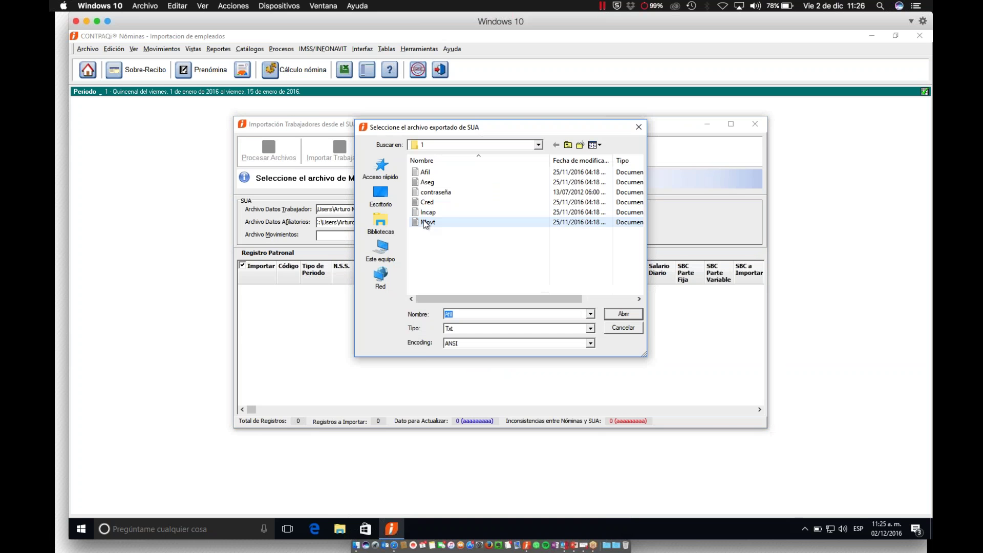
pyautogui.doubleClick(425, 222)
# Load the five workers, review their salary values, import them and view the log.
pyautogui.click(268, 151)
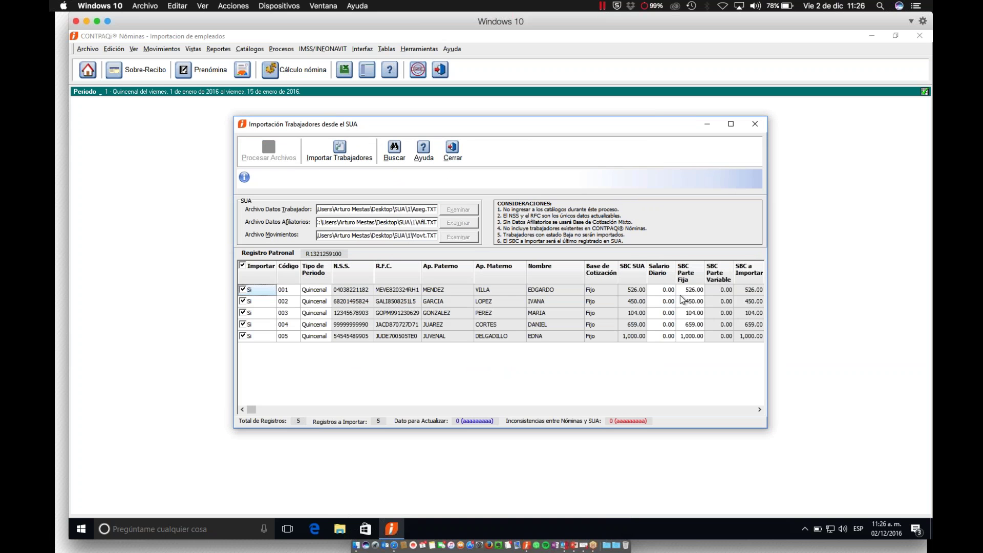
pyautogui.click(665, 294)
pyautogui.press('Down')
pyautogui.press('Down')
pyautogui.press('Down')
pyautogui.press('Down')
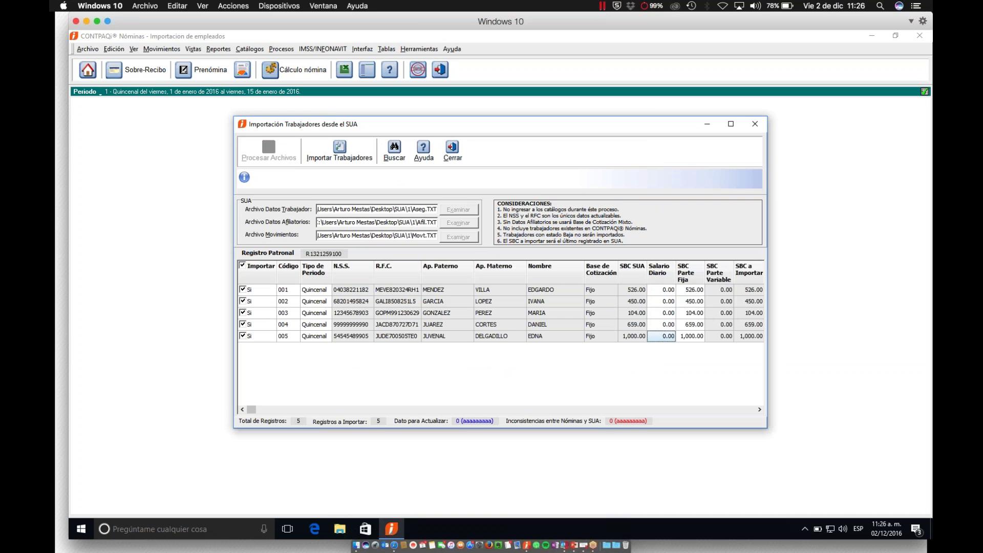
pyautogui.press('Up')
pyautogui.press('Up')
pyautogui.press('Up')
pyautogui.press('Down')
pyautogui.press('Down')
pyautogui.press('Right')
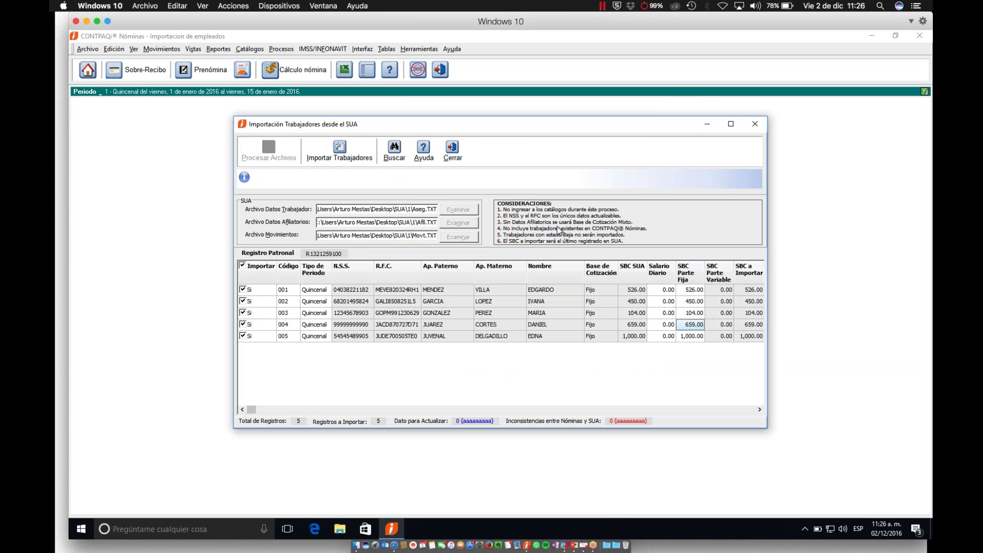
pyautogui.click(347, 150)
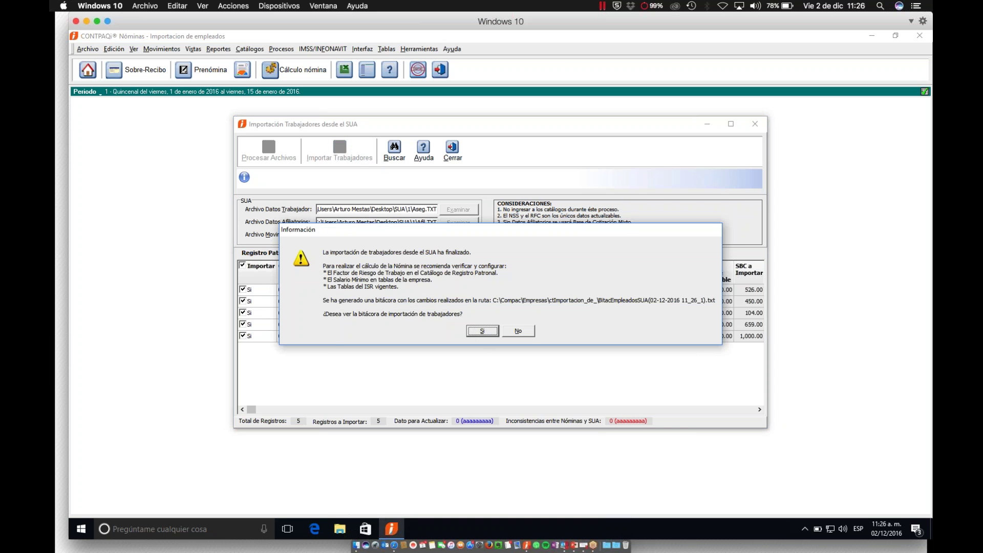
pyautogui.click(478, 337)
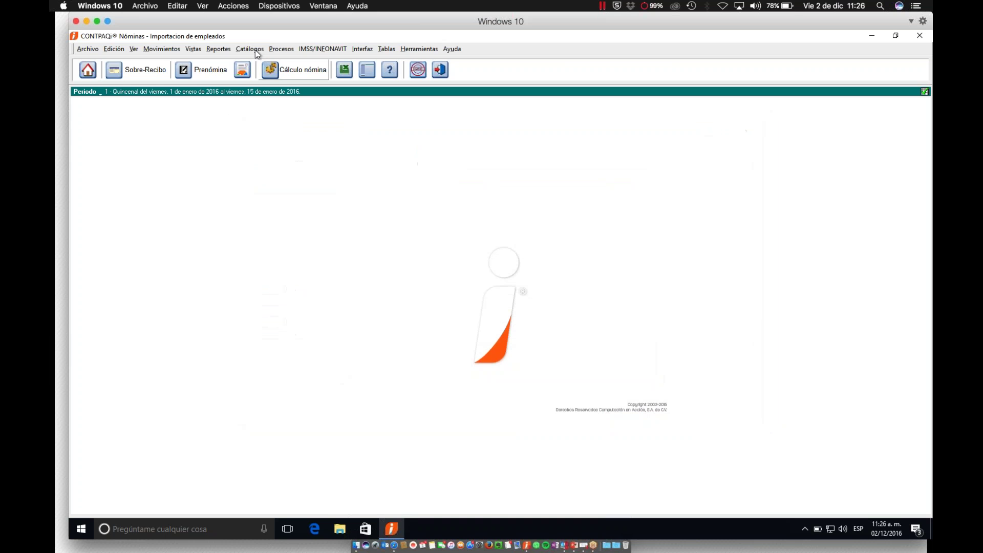
# Reopen the employee catalog to check it, then close it.
pyautogui.click(257, 50)
pyautogui.click(264, 63)
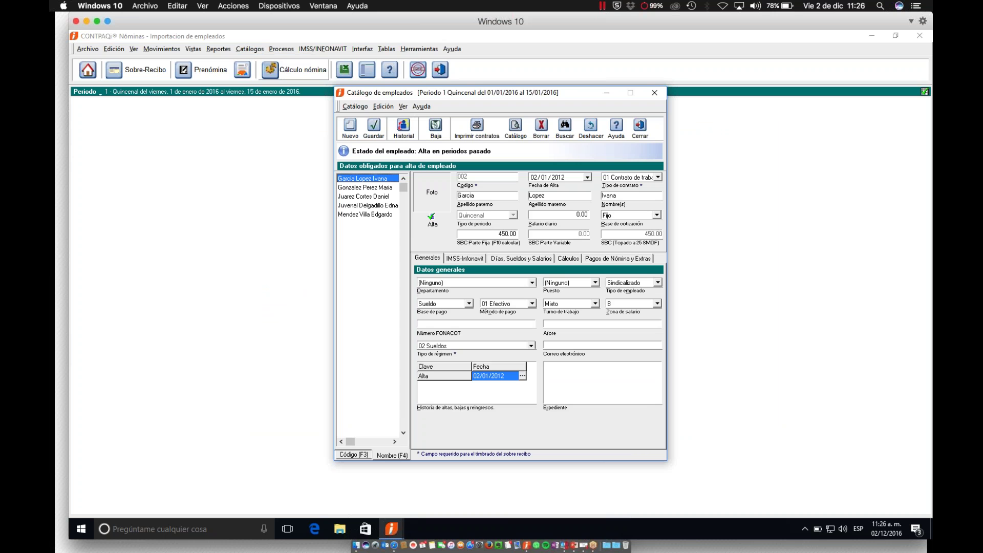
pyautogui.click(656, 94)
# Review the company catalog's electronic payroll receipt settings, then close the catalog.
pyautogui.click(88, 49)
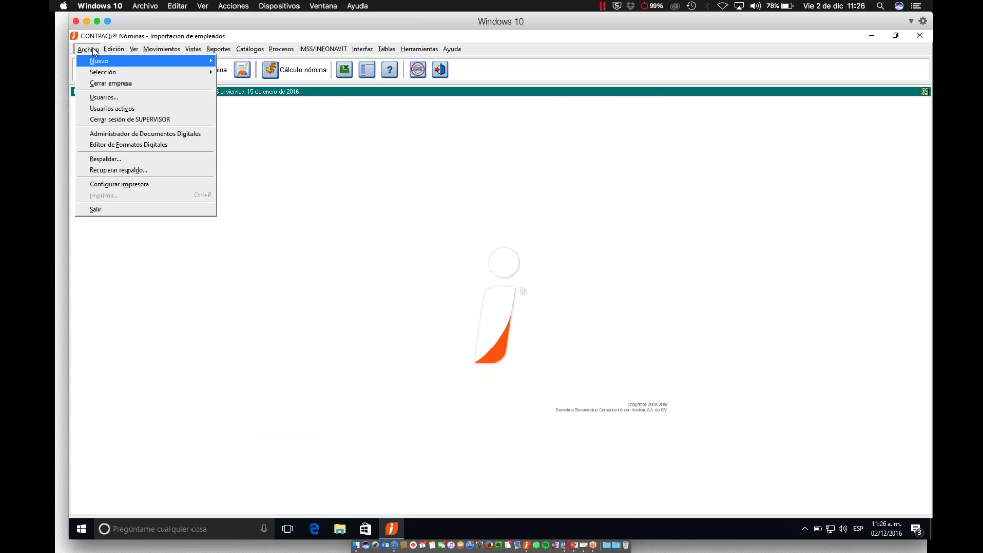
pyautogui.moveTo(100, 61)
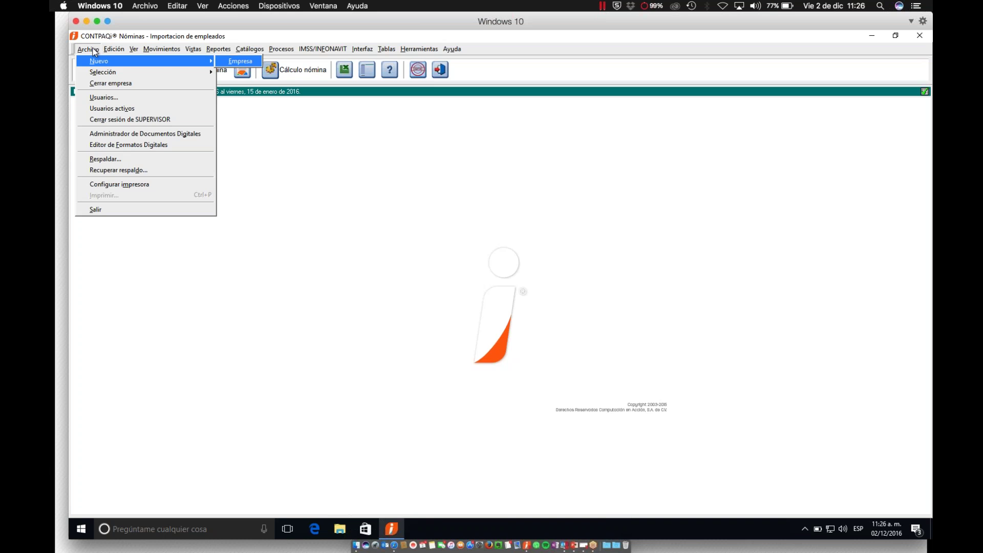
pyautogui.click(240, 61)
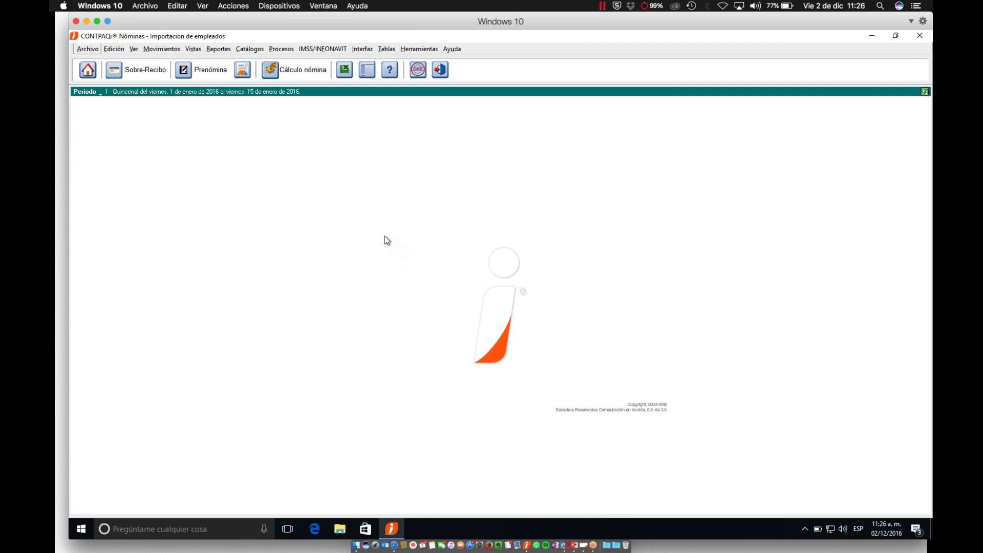
pyautogui.click(582, 210)
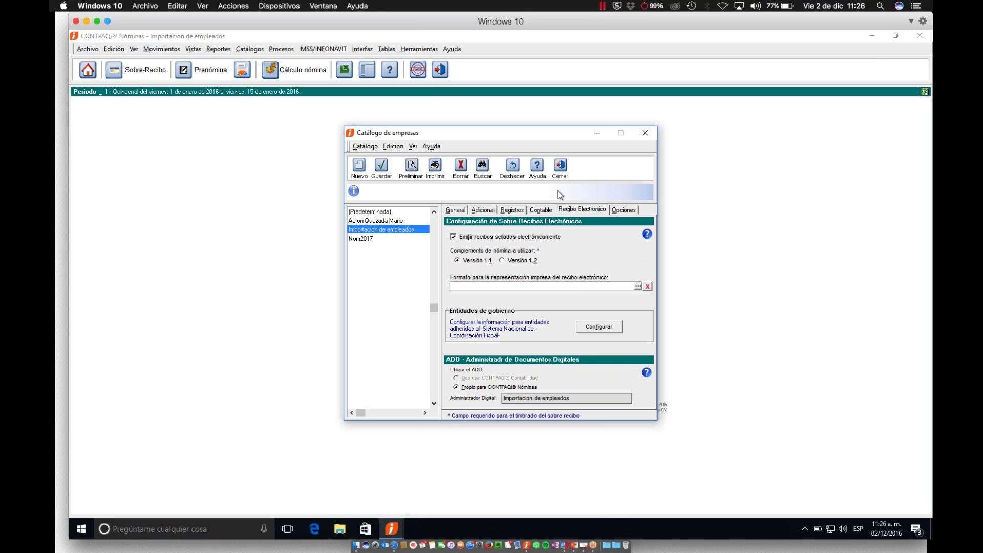
pyautogui.click(566, 169)
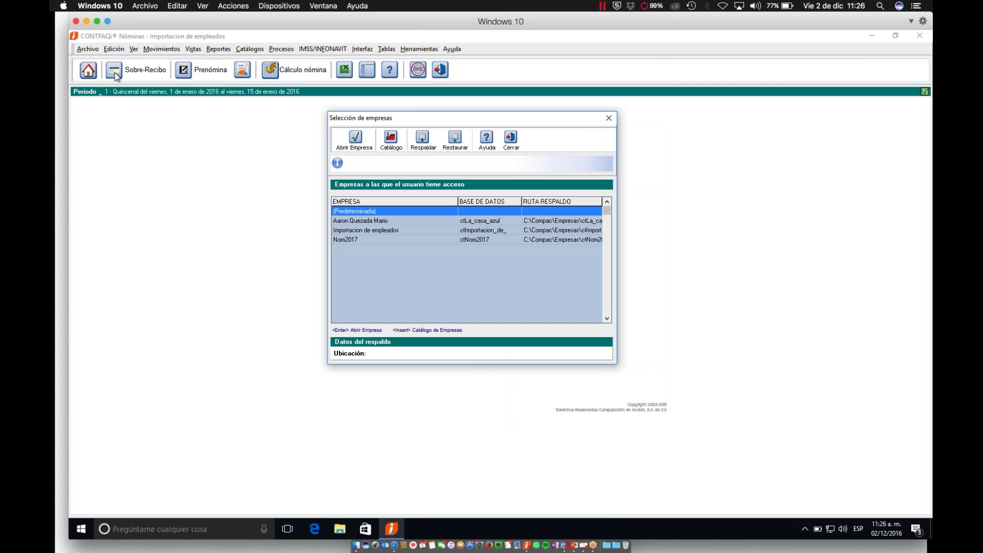
# Open the second company, accepting the D50 conversion and declining the log.
pyautogui.doubleClick(339, 220)
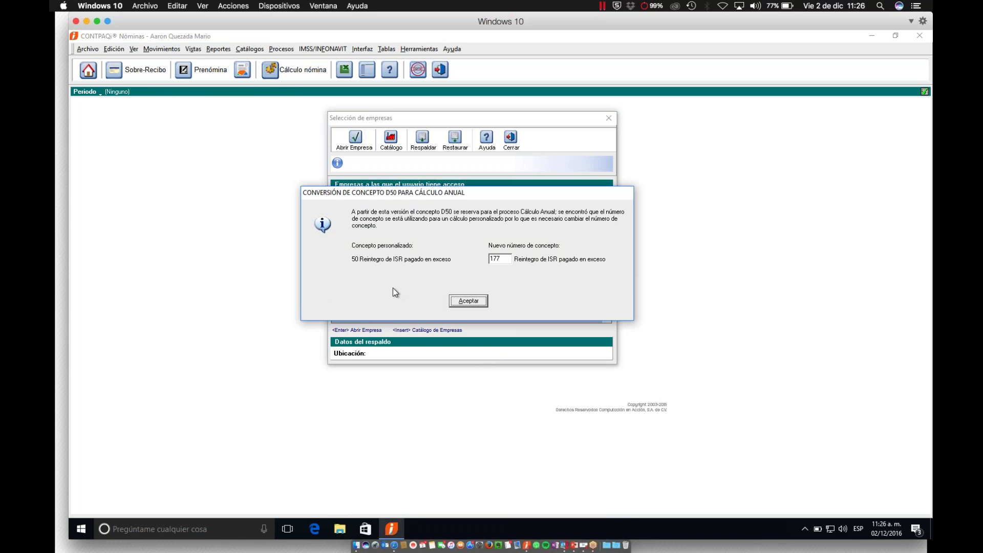
pyautogui.click(468, 301)
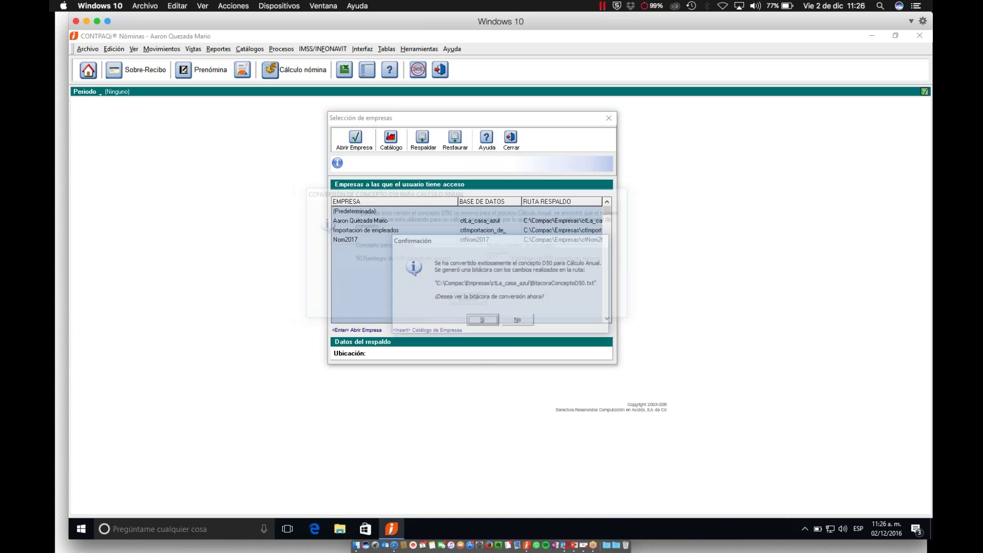
pyautogui.click(510, 319)
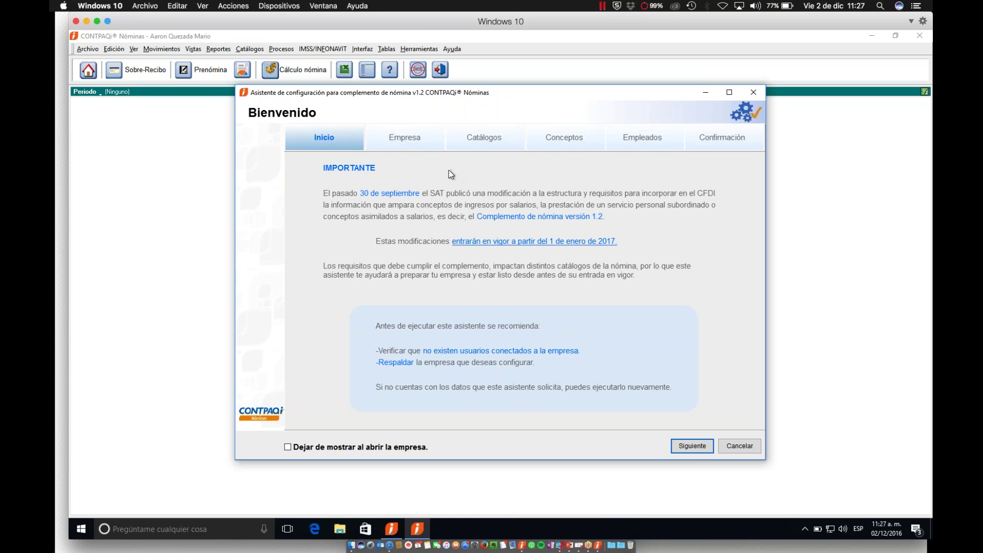
# On the wizard's Empresa step, confirm the CURP field and advance to Catálogos.
pyautogui.click(414, 149)
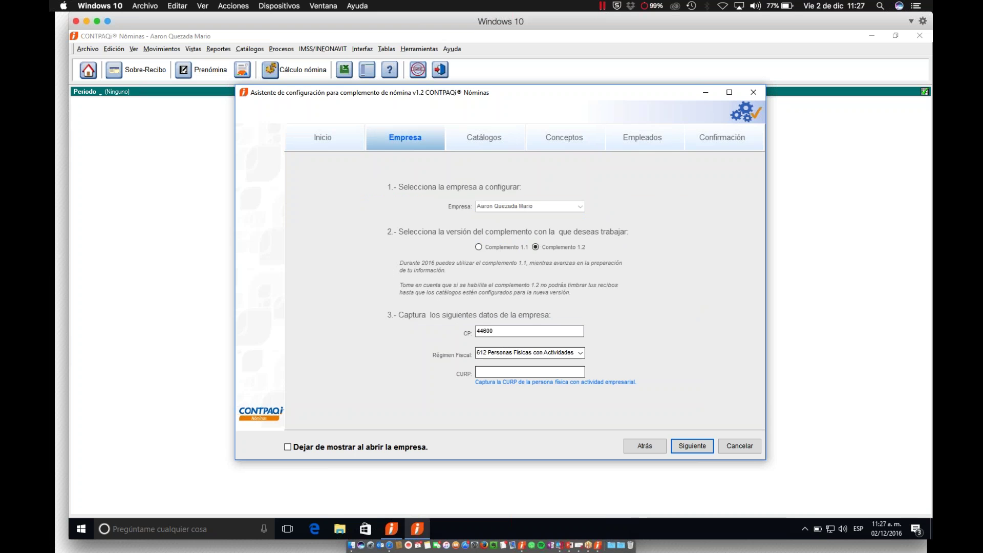
pyautogui.click(484, 369)
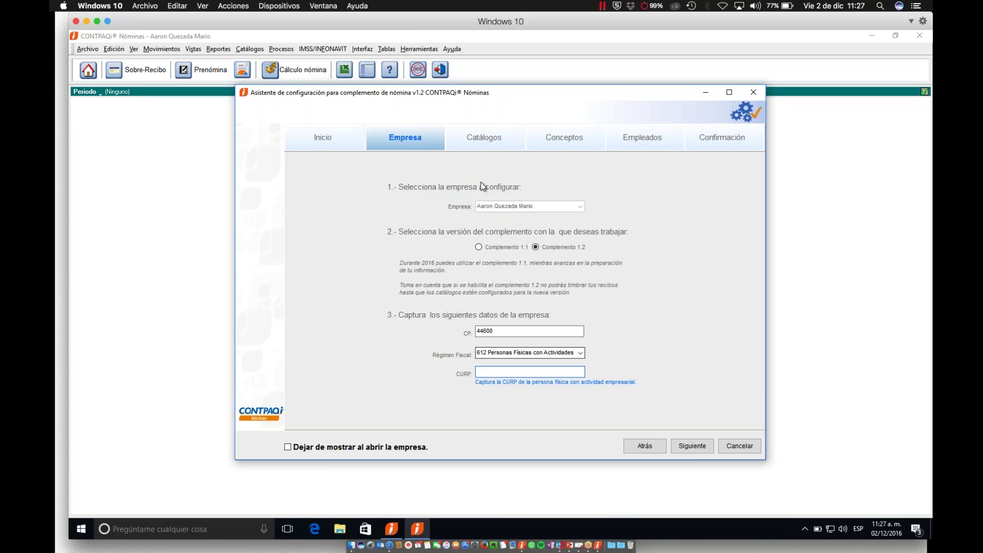
pyautogui.press('Return')
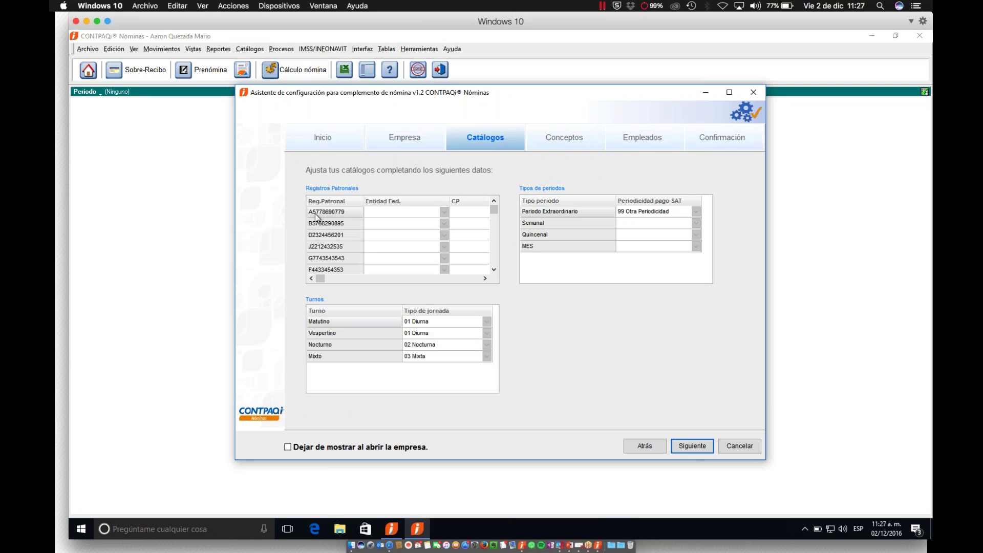
# Set registration states: Baja California, Baja California Sur, Chiapas, Chihuahua, Coahuila, Baja California Sur, Baja California Sur.
pyautogui.click(444, 213)
pyautogui.click(440, 238)
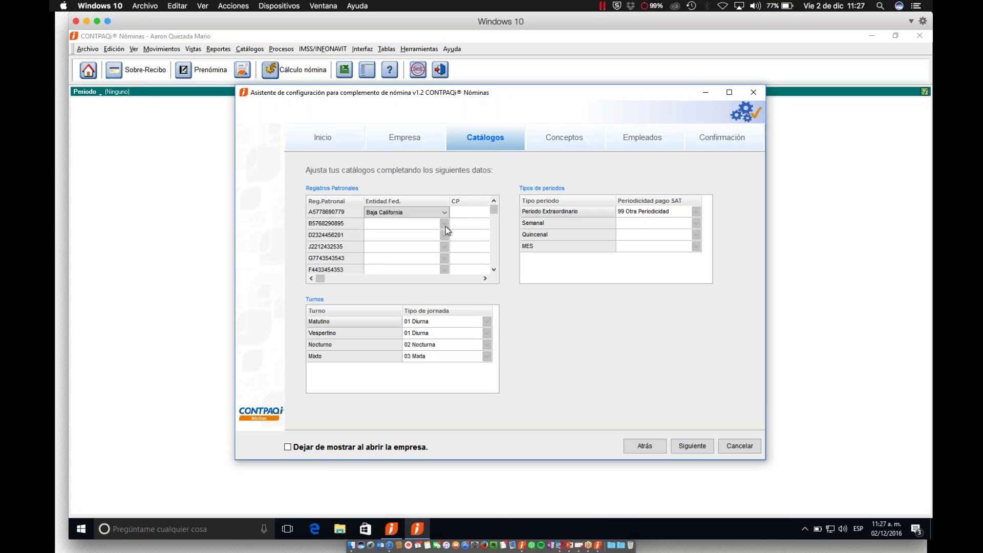
pyautogui.click(445, 224)
pyautogui.click(435, 255)
pyautogui.click(443, 237)
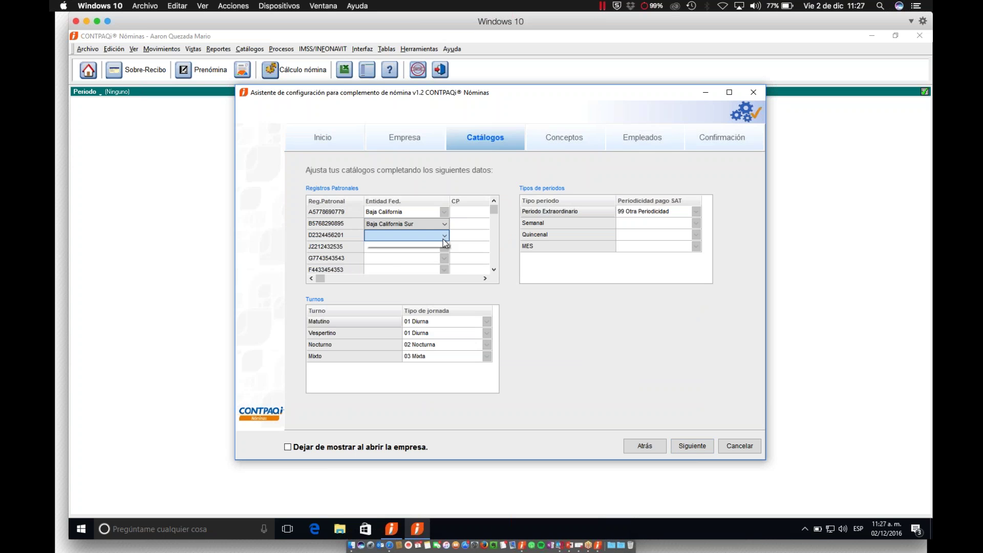
pyautogui.click(423, 282)
pyautogui.click(444, 247)
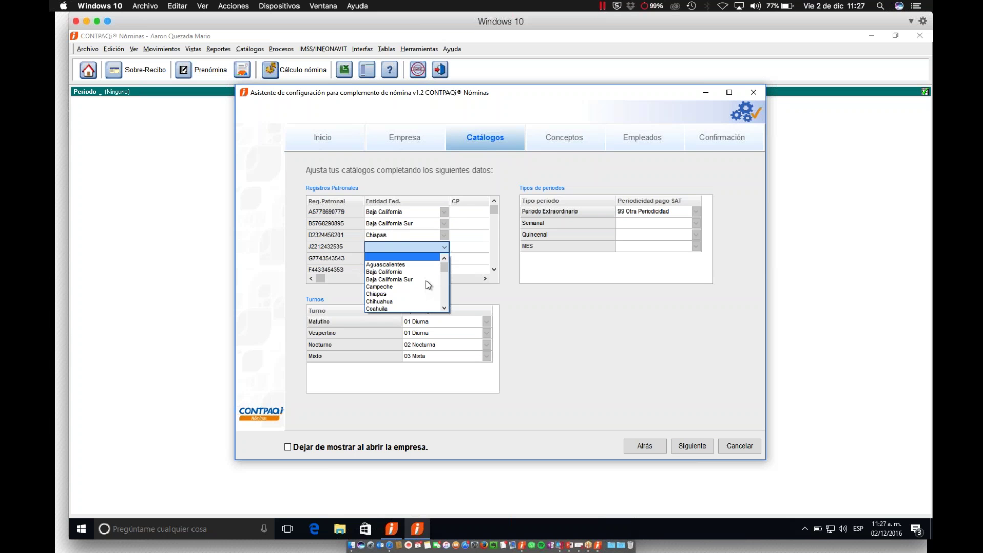
pyautogui.click(427, 308)
pyautogui.click(443, 259)
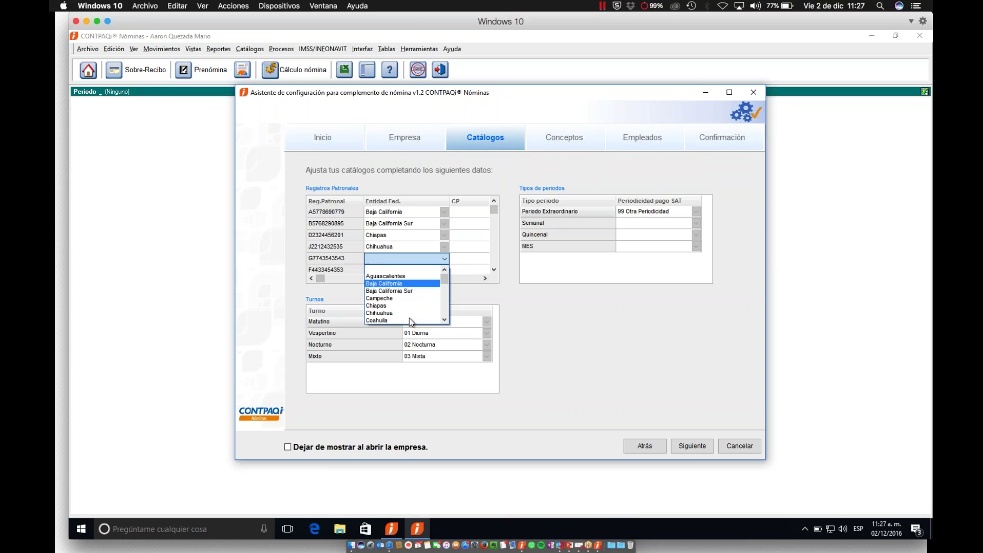
pyautogui.click(409, 315)
pyautogui.click(445, 270)
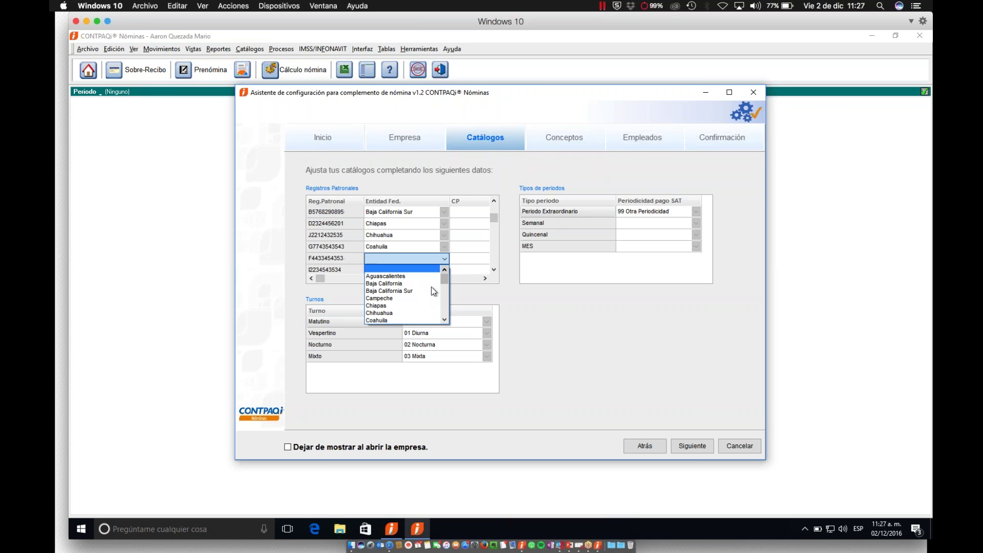
pyautogui.click(430, 286)
pyautogui.click(446, 268)
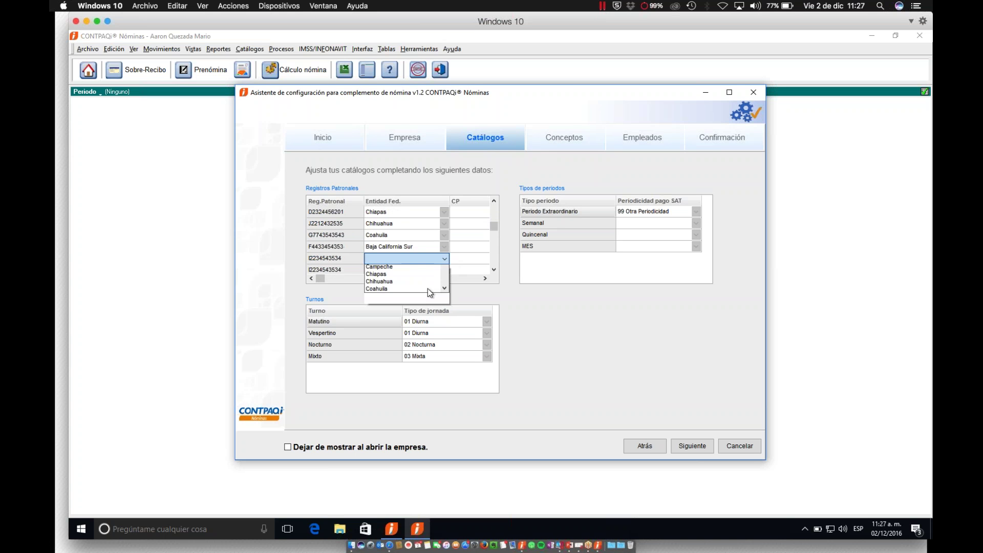
pyautogui.click(428, 287)
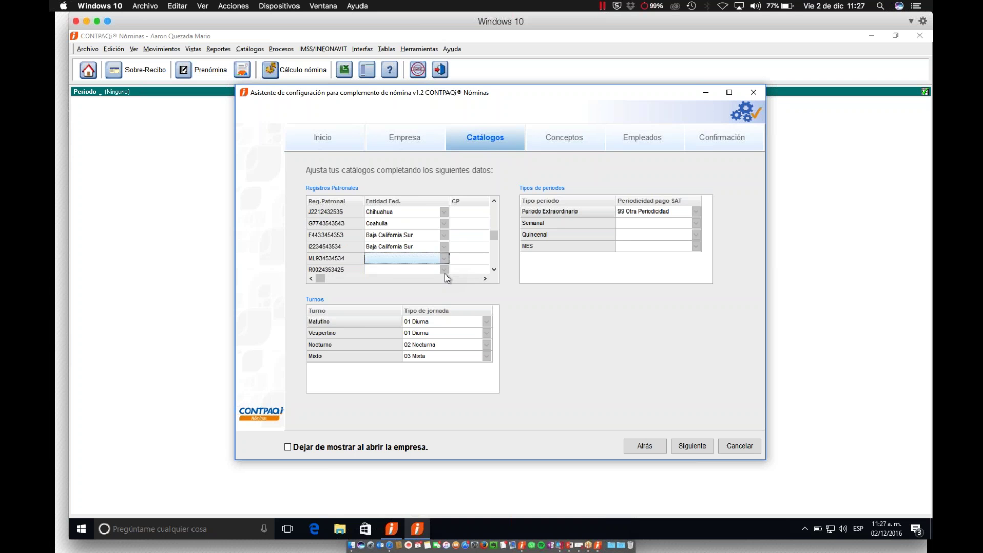
# Check the postal code column and leave Matutino's workday type at 01 Diurna.
pyautogui.click(444, 277)
pyautogui.click(420, 212)
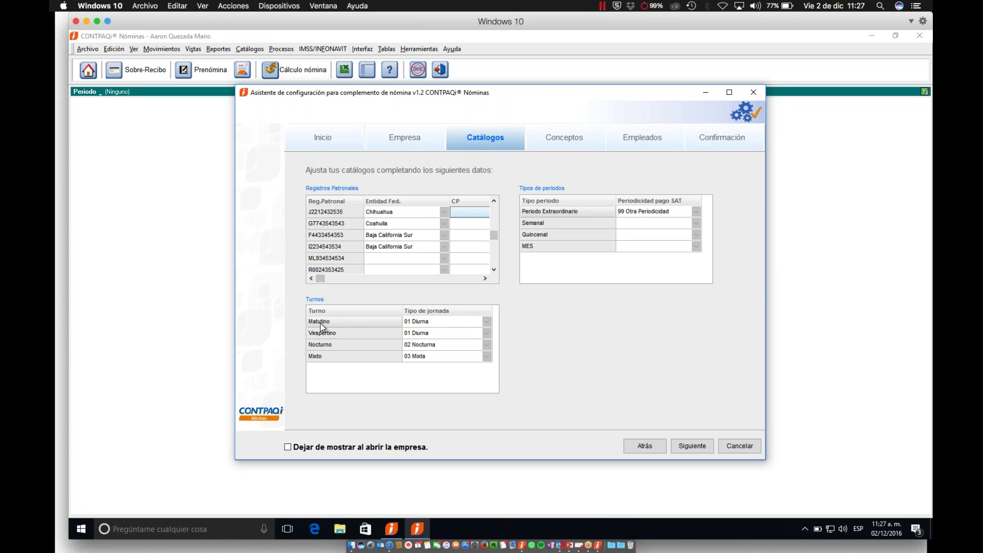
pyautogui.click(423, 324)
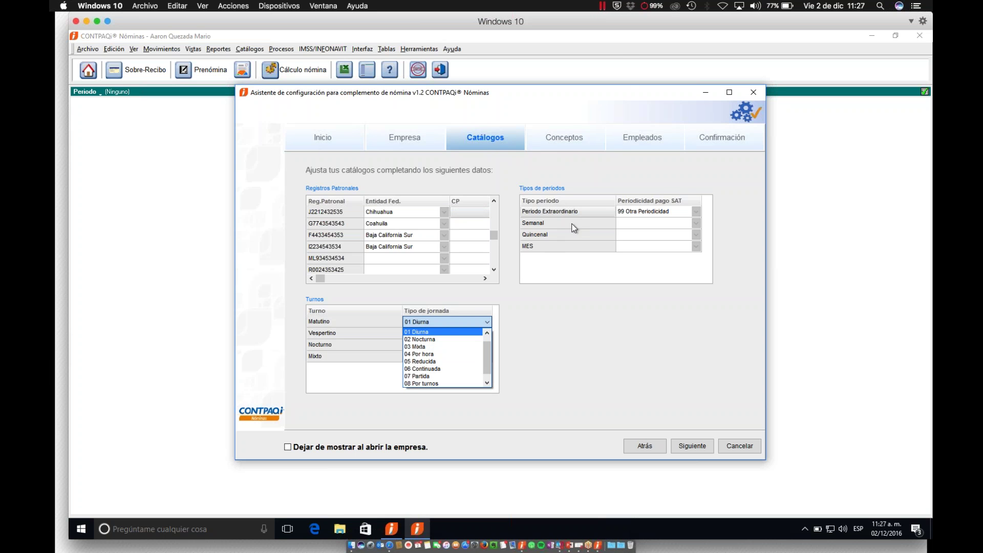
pyautogui.click(563, 183)
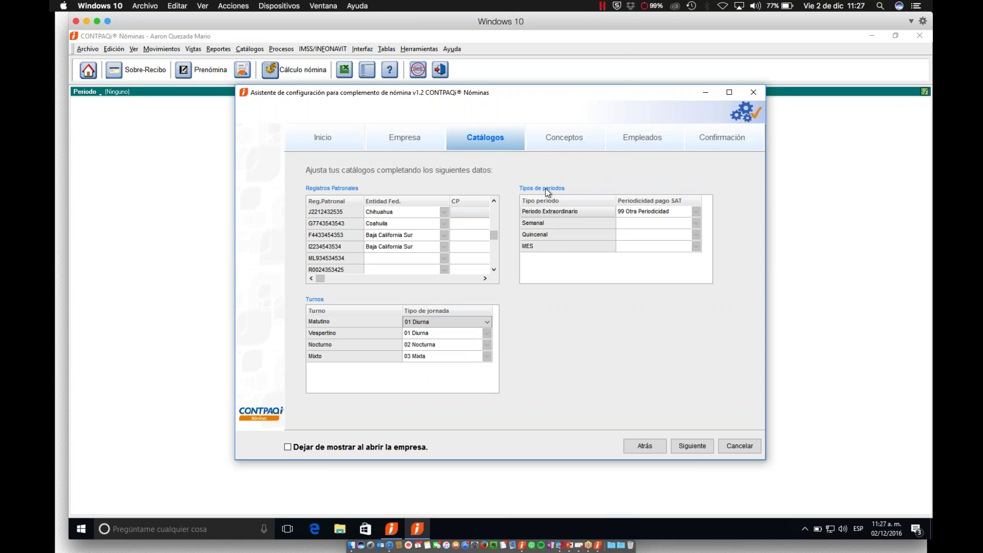
# Set SAT periodicity: Semanal to 02 Semanal, Quincenal to 04 Quincenal, MES to 05 Mensual.
pyautogui.click(665, 222)
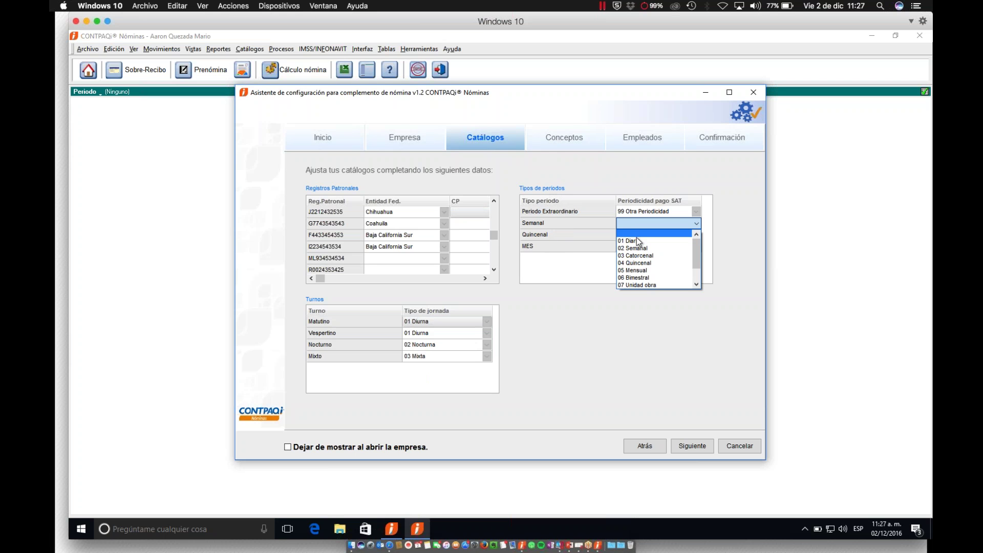
pyautogui.click(636, 277)
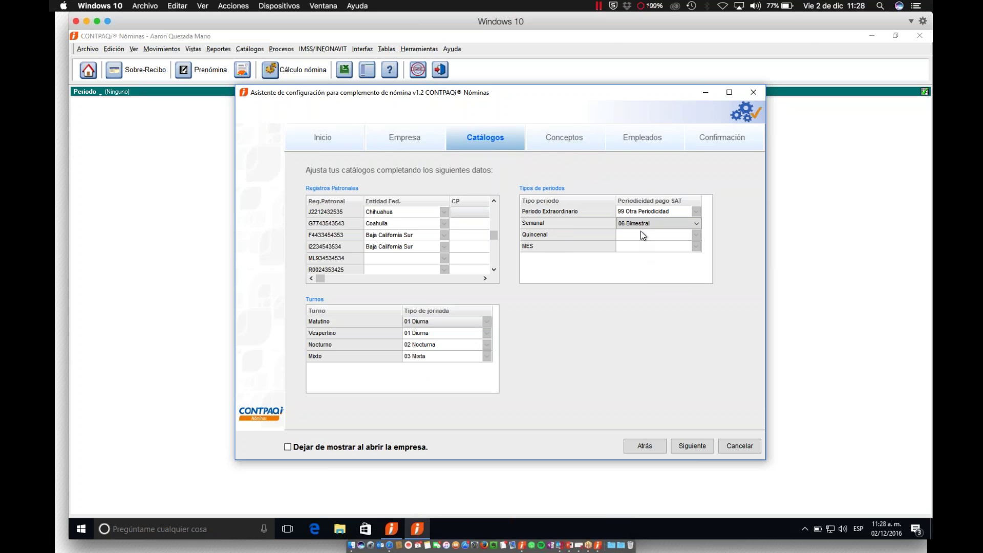
pyautogui.click(665, 223)
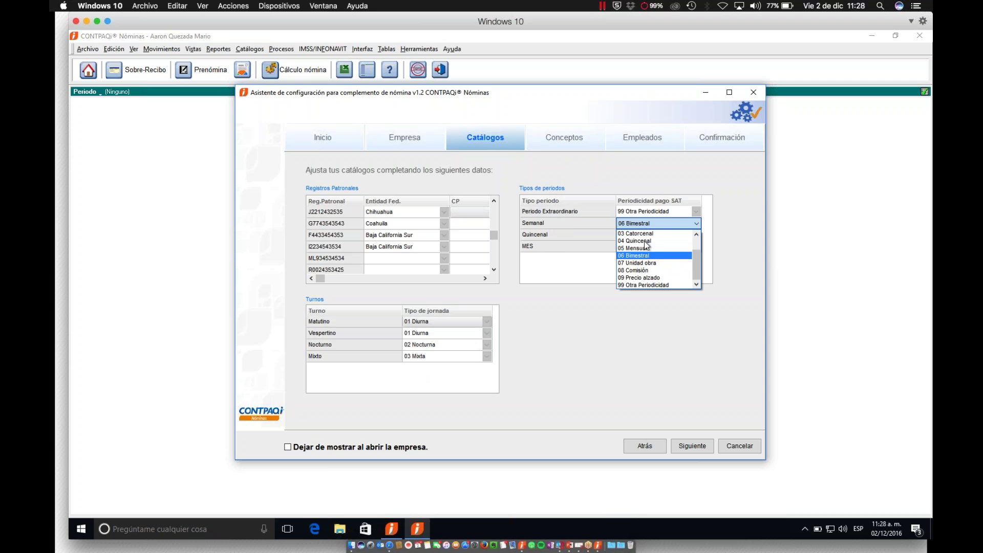
pyautogui.scroll(1, 652, 252)
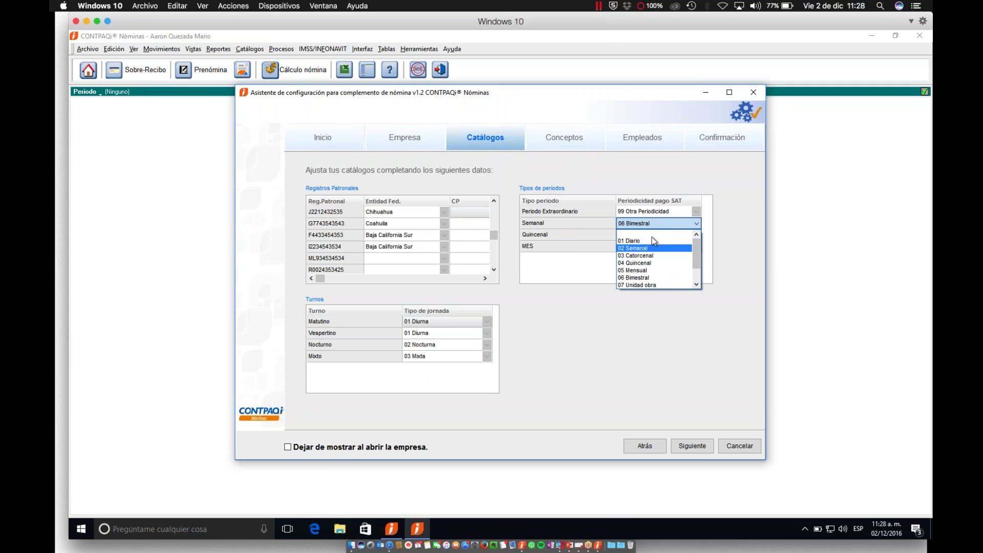
pyautogui.click(640, 241)
pyautogui.click(642, 235)
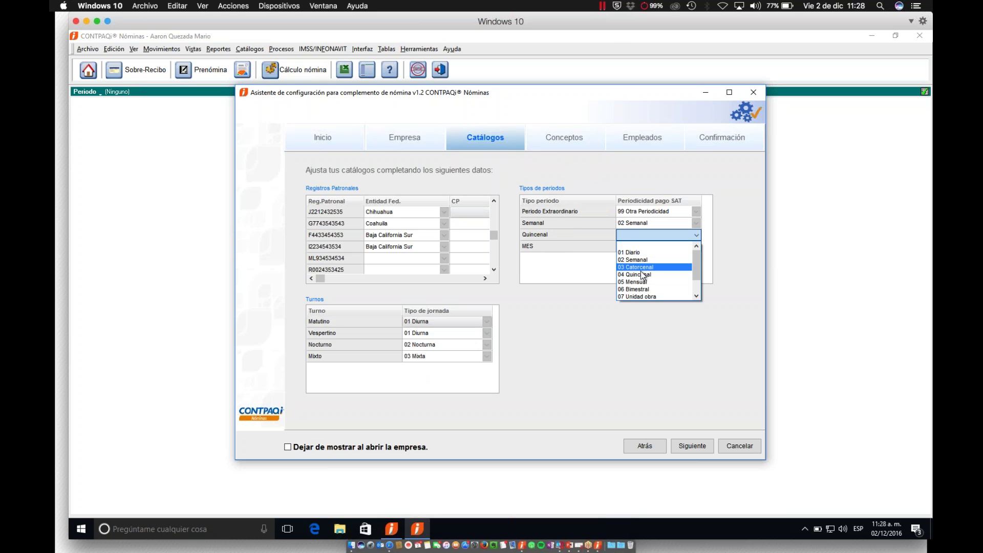
pyautogui.click(640, 274)
pyautogui.click(640, 247)
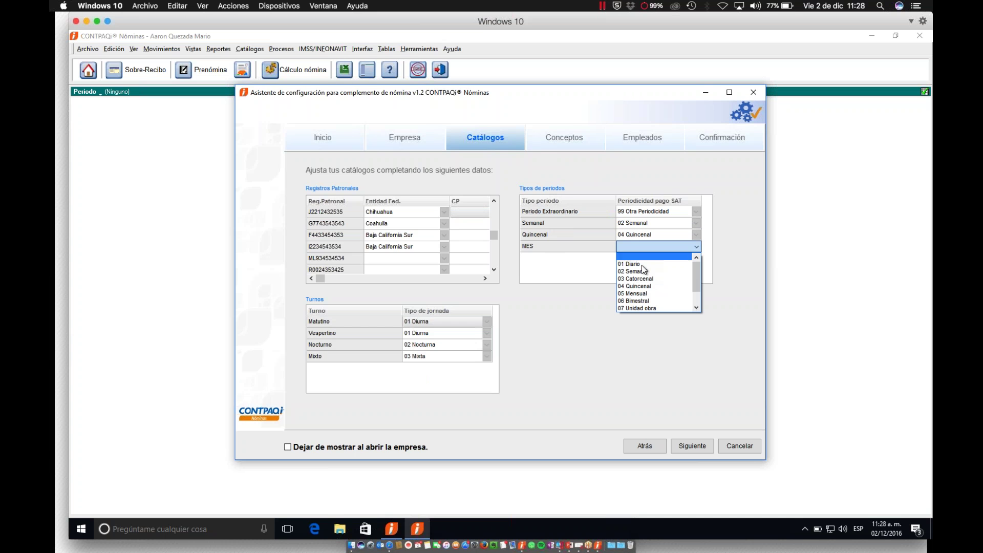
pyautogui.click(646, 294)
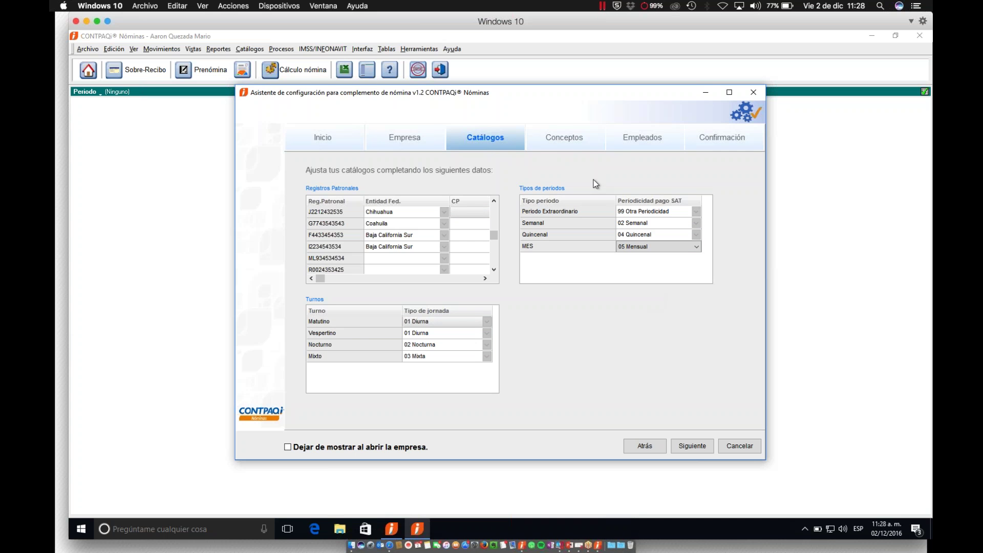
# Move 0006 Comisiones into Otros pagos with key 999, then go to the Empleados step.
pyautogui.click(565, 141)
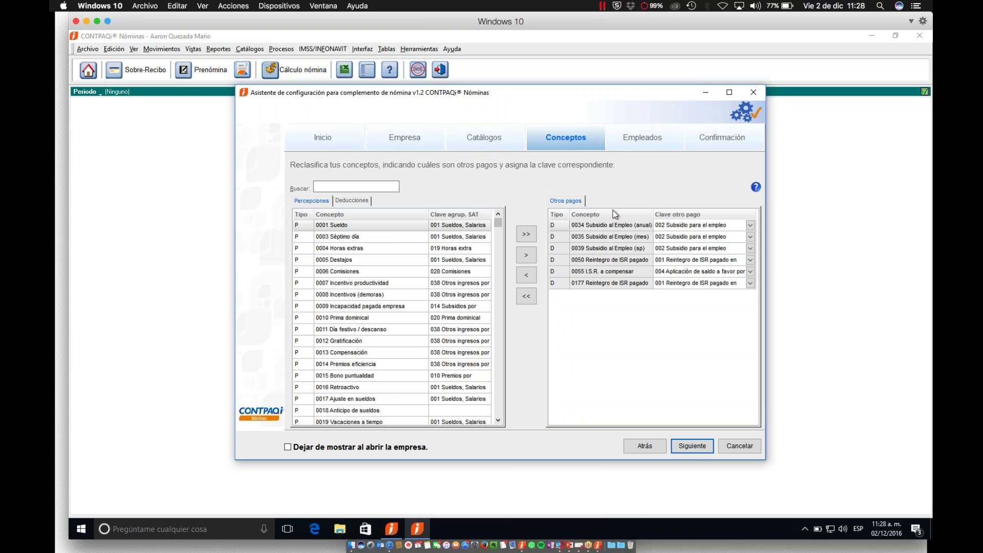
pyautogui.click(348, 273)
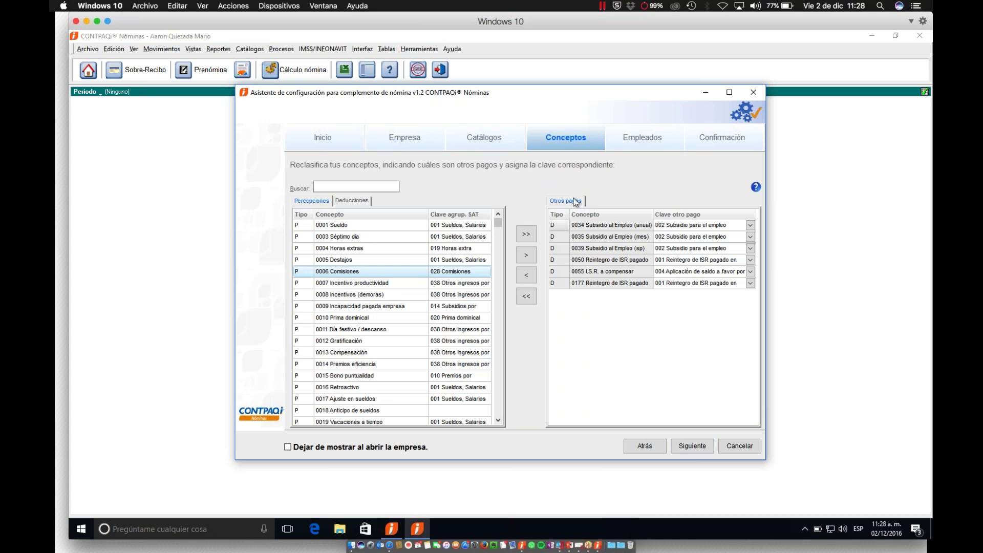
pyautogui.click(524, 256)
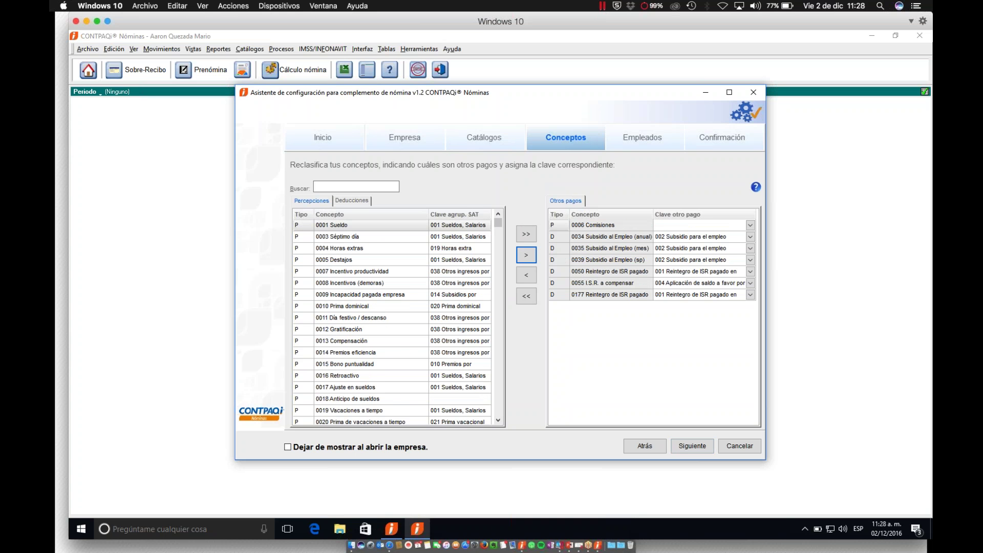
pyautogui.moveTo(613, 96); pyautogui.dragTo(552, 95)
pyautogui.click(690, 224)
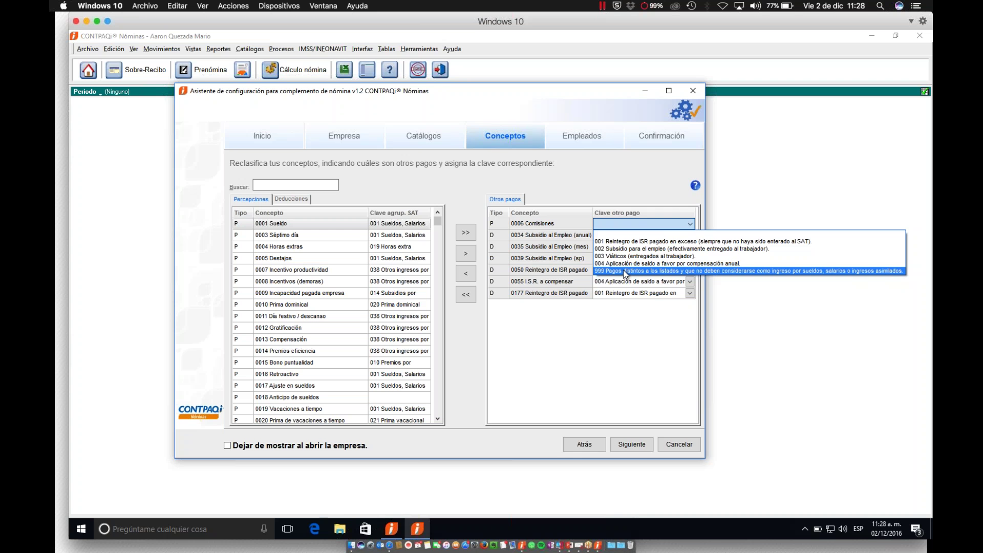
pyautogui.click(622, 271)
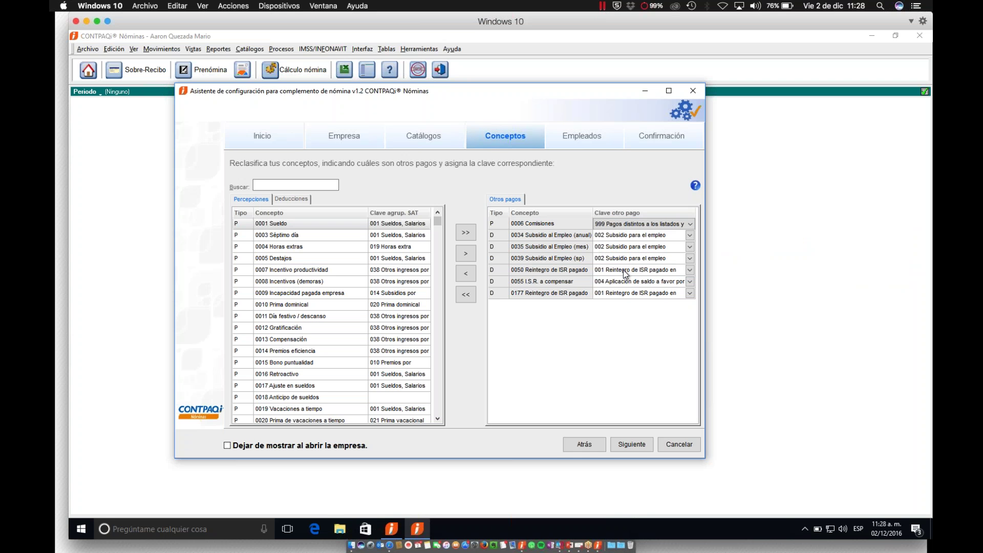
pyautogui.click(579, 139)
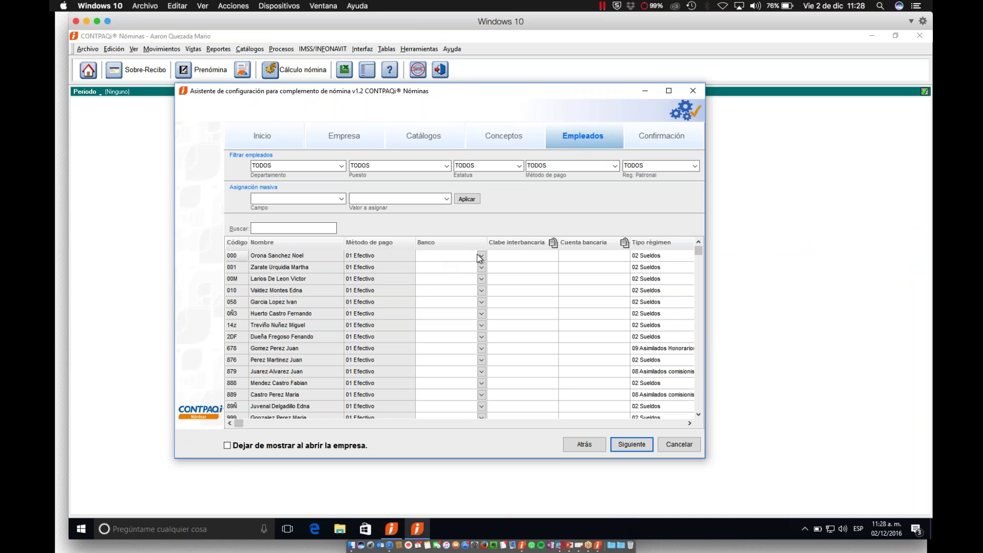
# Mass-assign the Banco field as 002 BANAMEX to all listed employees.
pyautogui.click(340, 199)
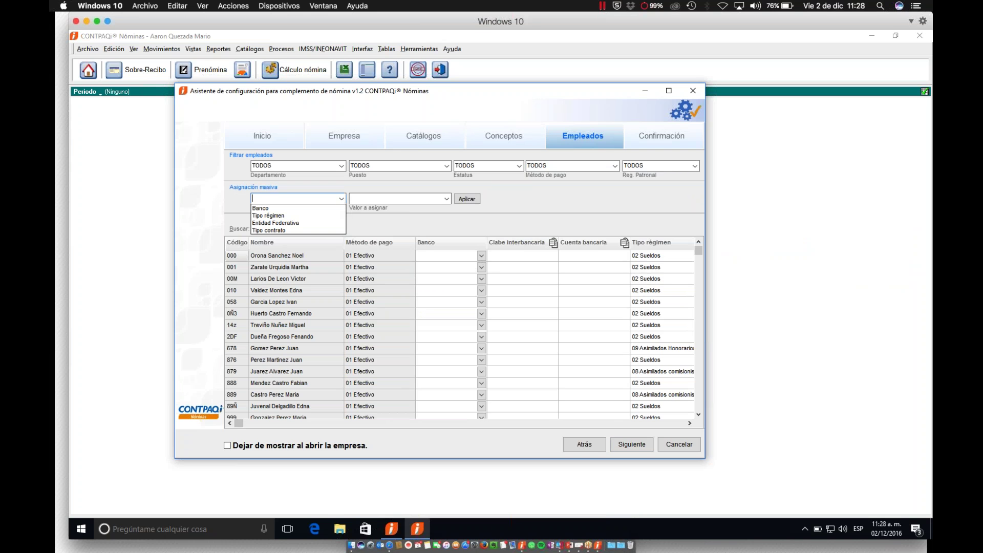
pyautogui.click(328, 208)
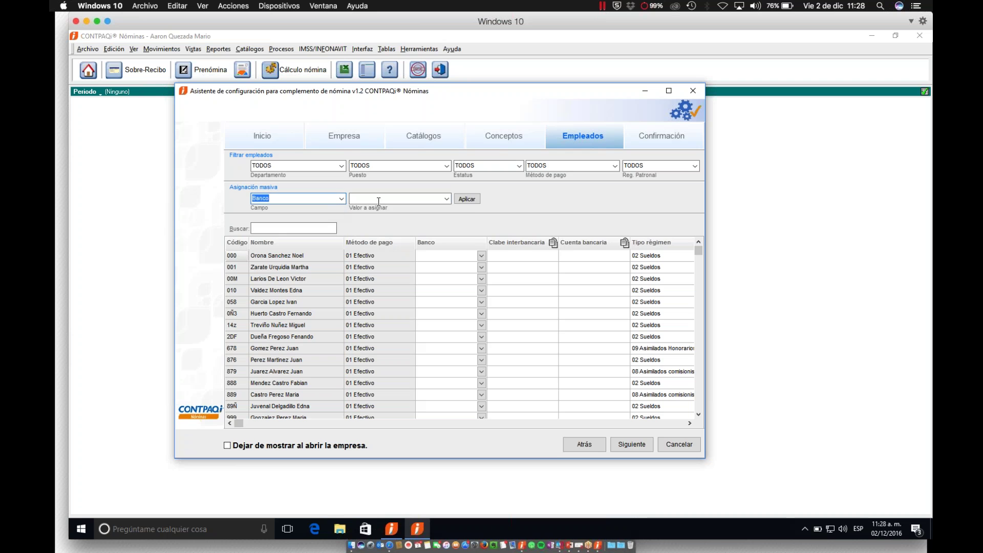
pyautogui.press('Tab')
pyautogui.click(447, 198)
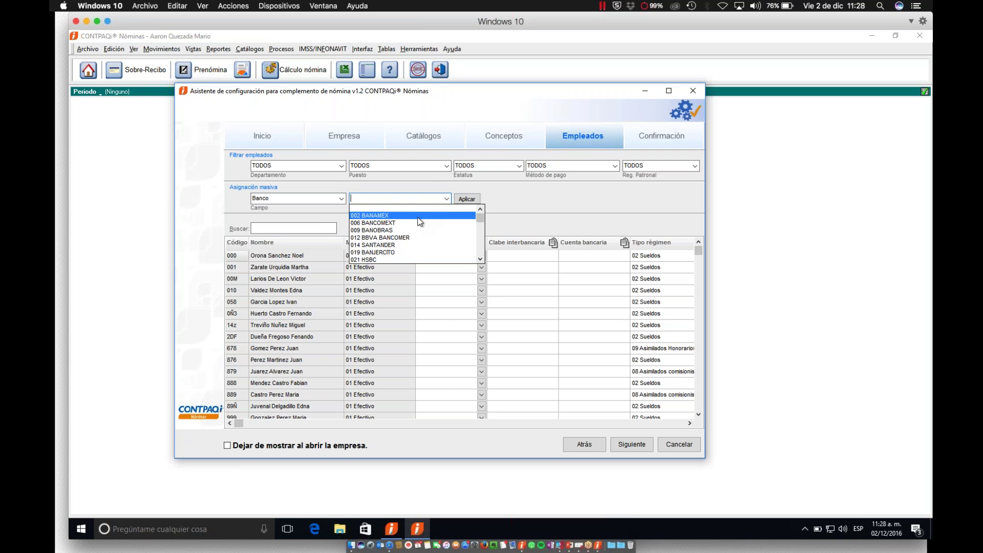
pyautogui.click(424, 219)
pyautogui.click(463, 202)
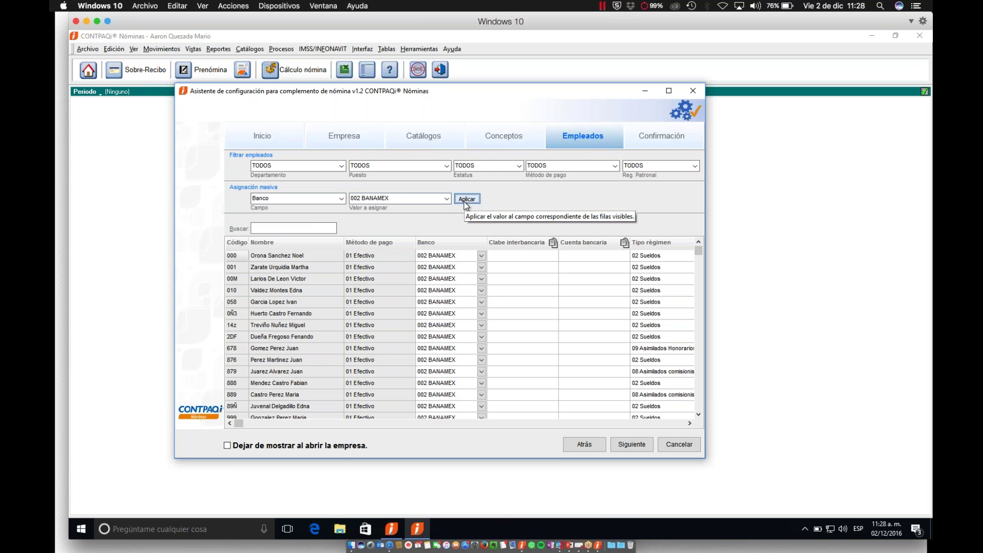
# Type a test interbank CLABE in row 000, then delete it, leaving it empty.
pyautogui.click(507, 279)
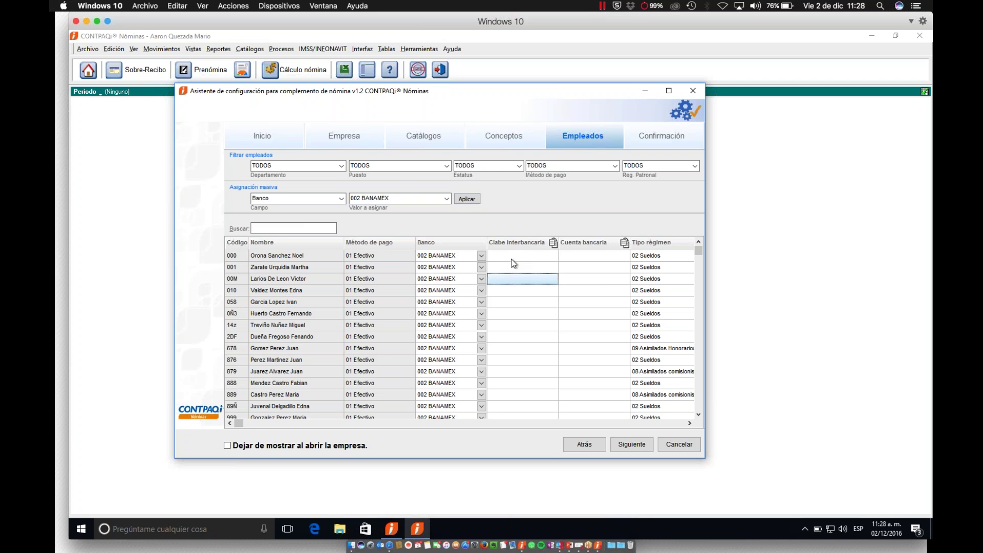
pyautogui.click(511, 259)
pyautogui.click(511, 259)
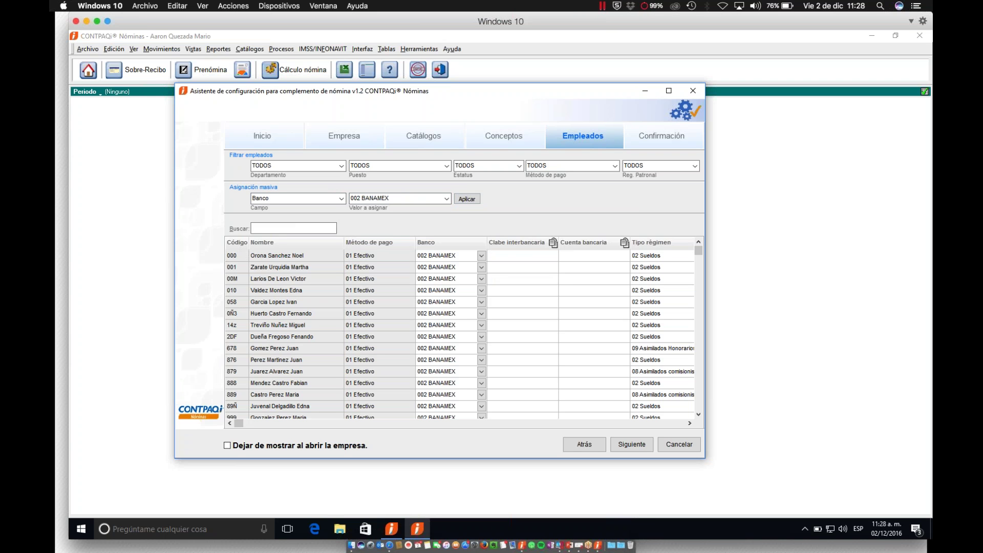
pyautogui.write('23412352365234')
pyautogui.click(572, 260)
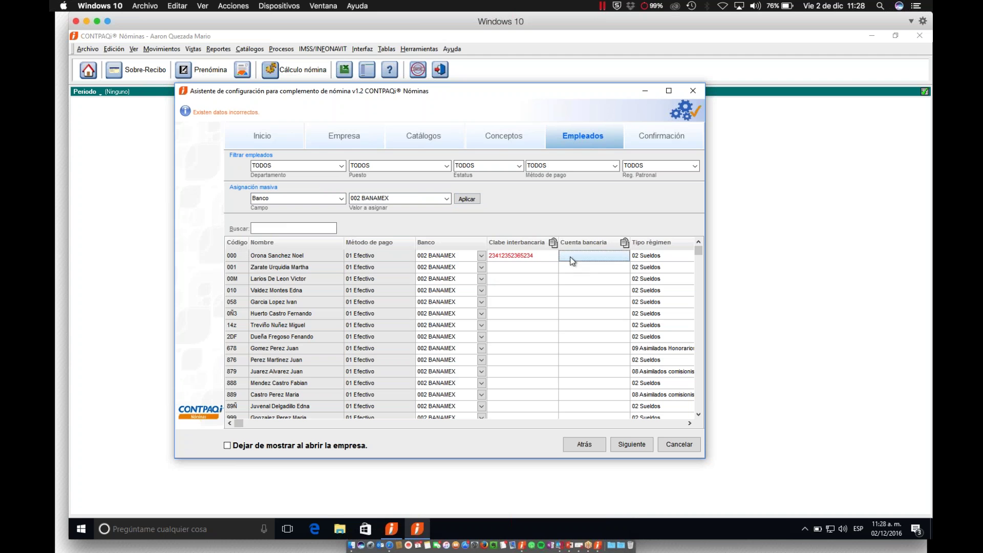
pyautogui.click(550, 258)
pyautogui.click(549, 255)
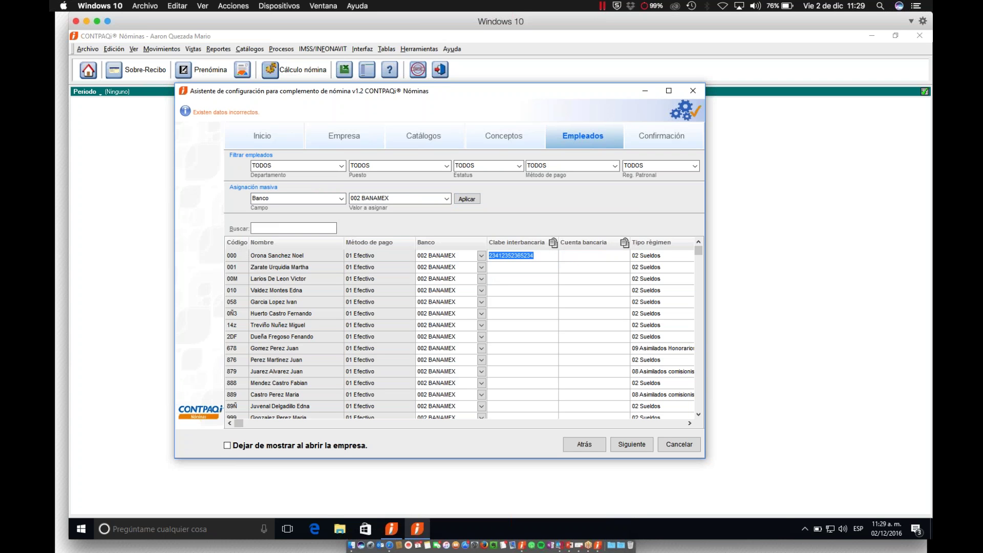
pyautogui.press('BackSpace')
pyautogui.click(591, 256)
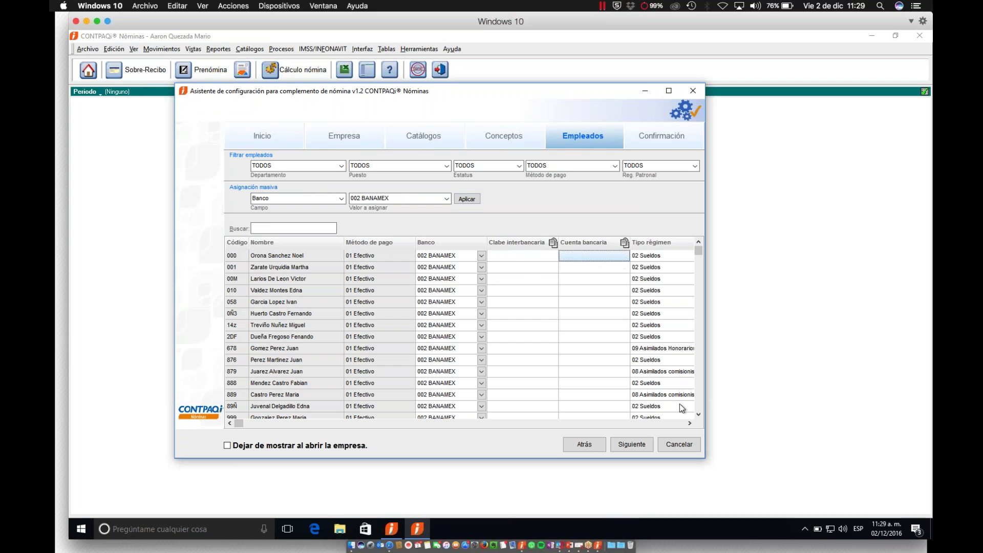
pyautogui.click(690, 423)
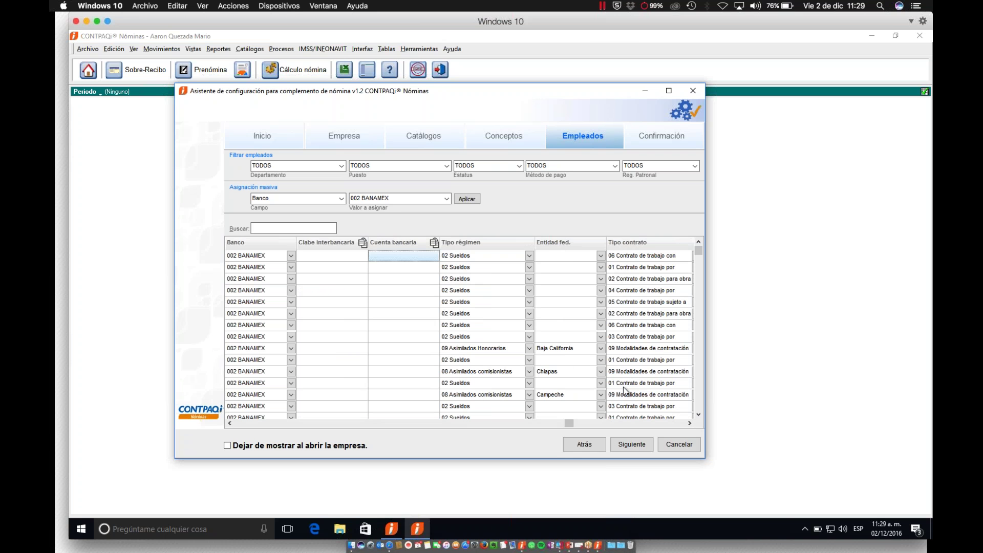
pyautogui.hscroll(-5, 622, 386)
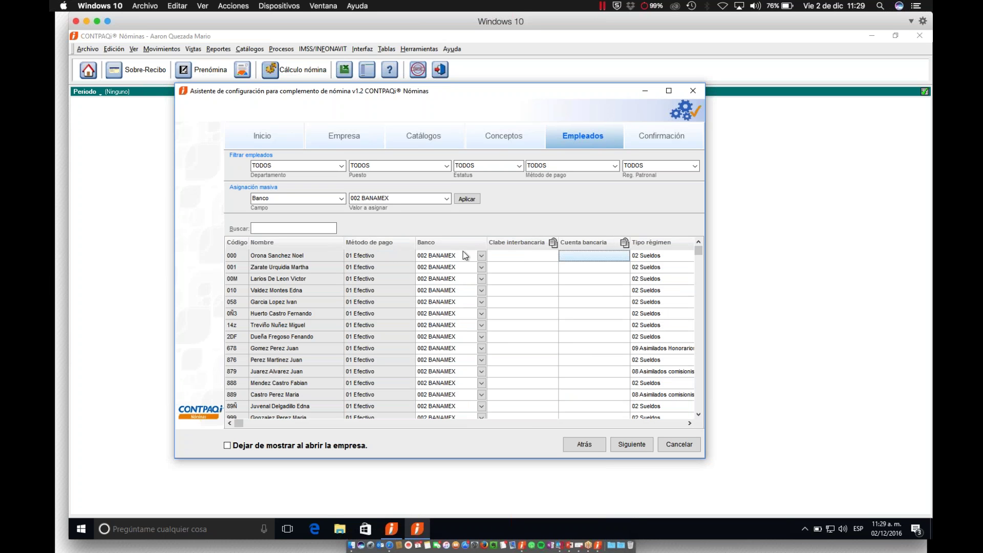
pyautogui.click(327, 137)
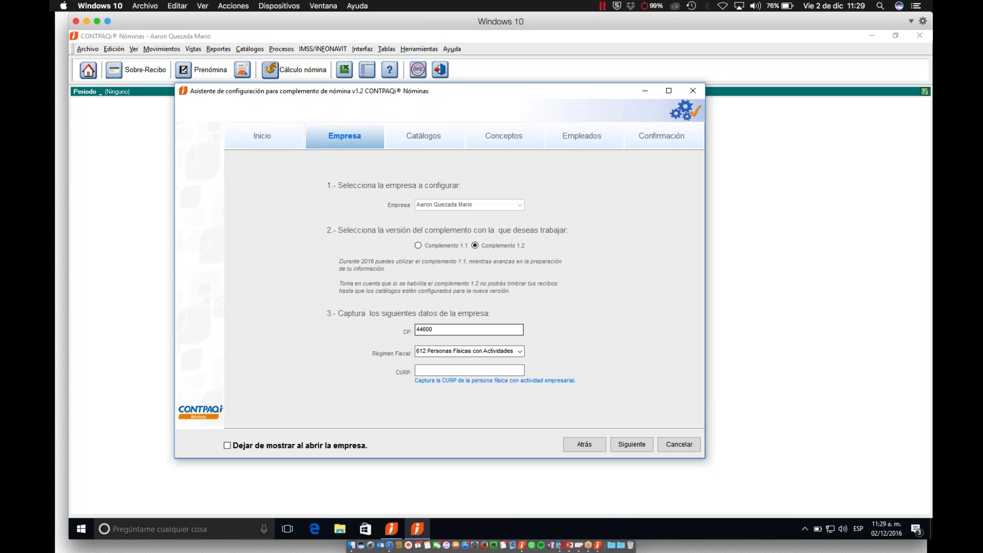
pyautogui.click(413, 133)
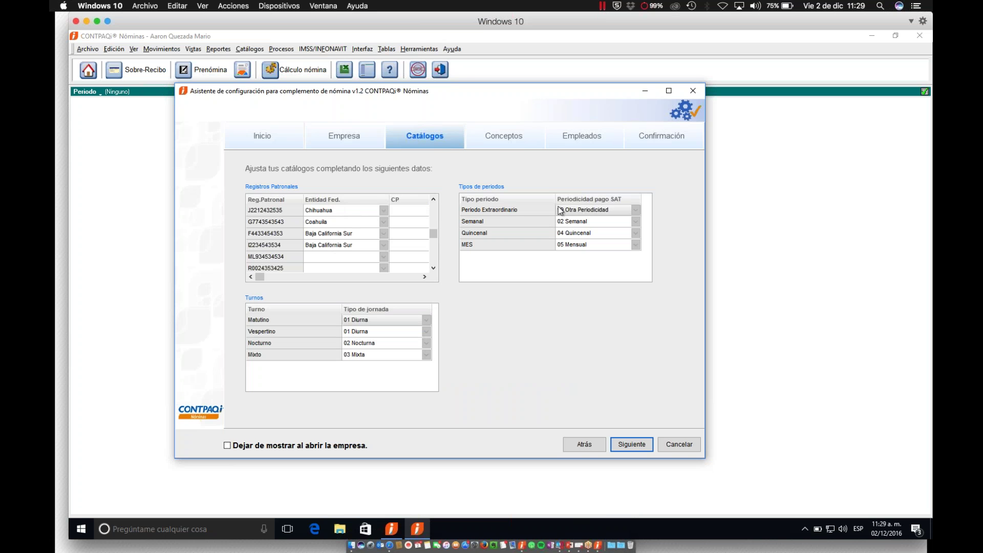
pyautogui.click(495, 142)
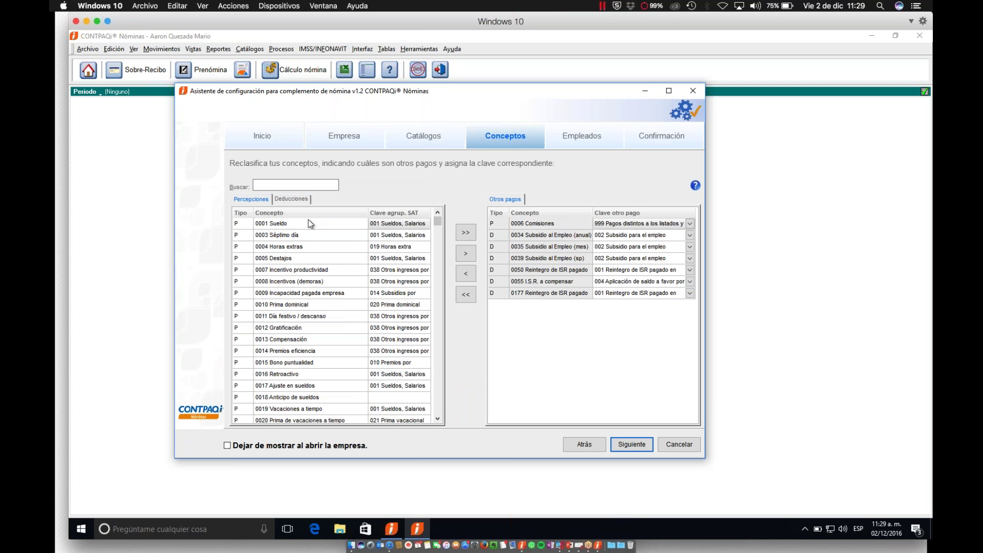
pyautogui.click(583, 133)
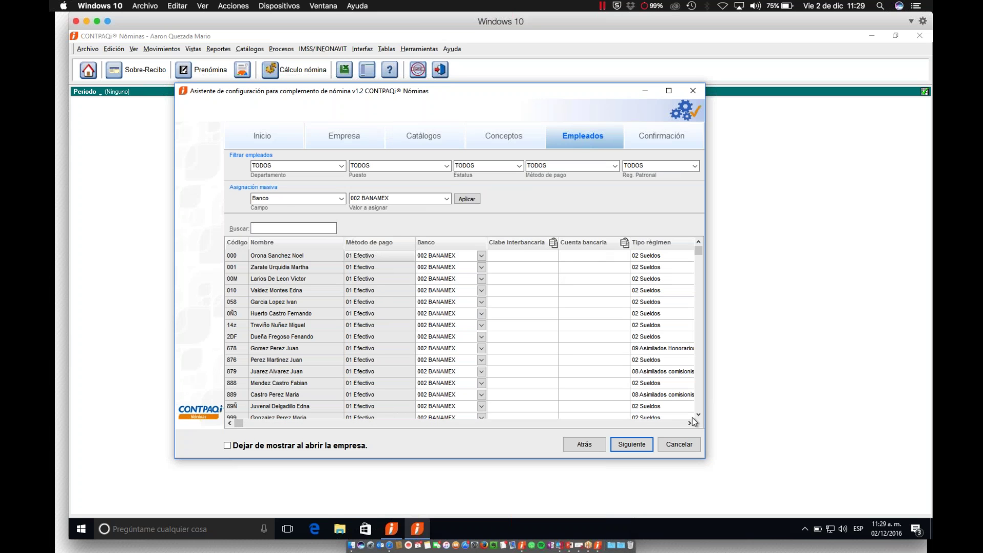
pyautogui.click(689, 423)
pyautogui.click(690, 423)
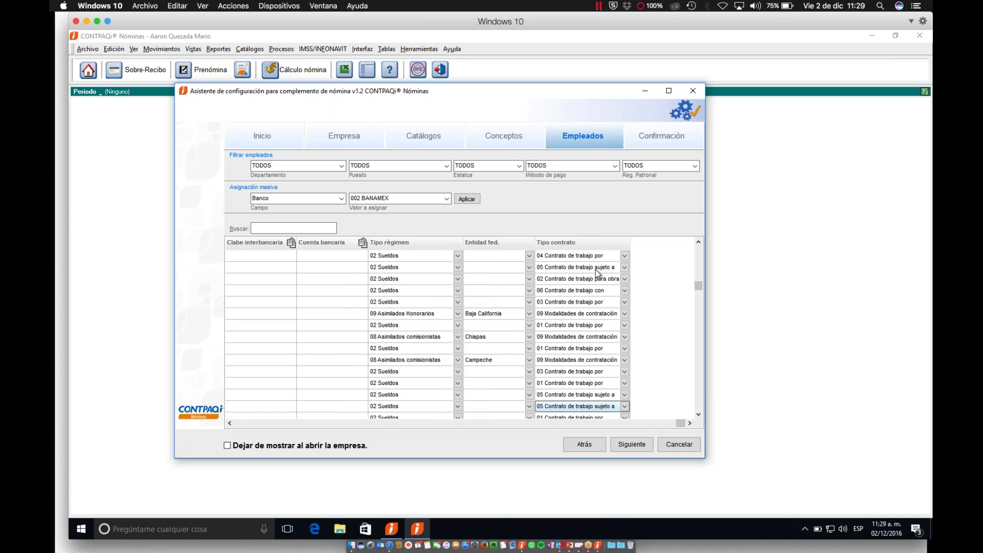
pyautogui.click(229, 423)
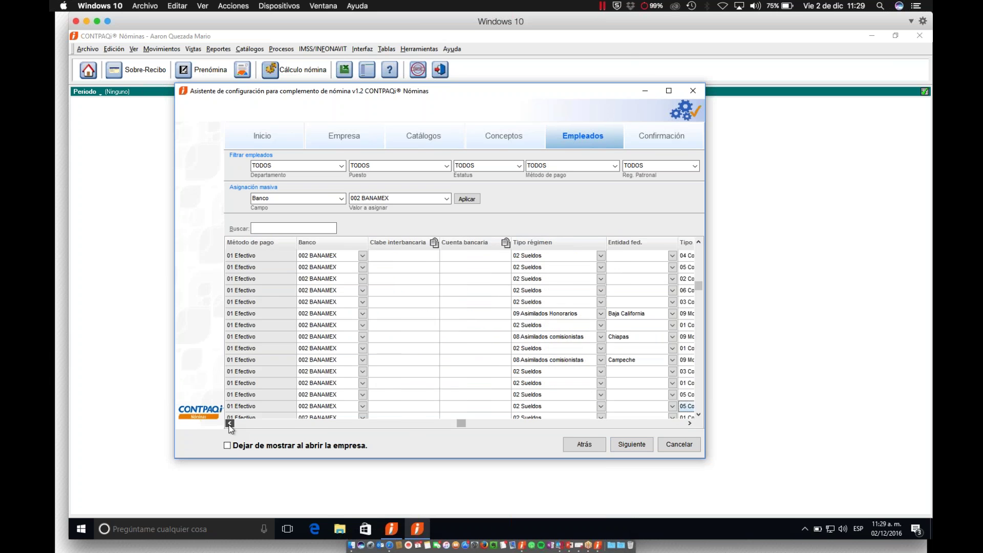
pyautogui.click(230, 423)
pyautogui.click(689, 423)
pyautogui.click(690, 423)
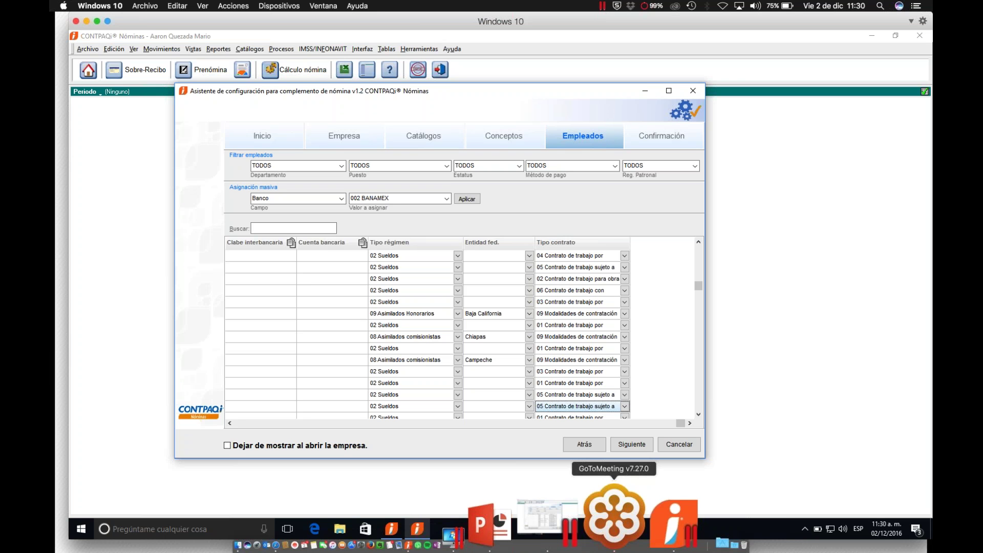
# Exit the configuration wizard and open the company with the Semanal period type.
pyautogui.click(693, 95)
pyautogui.click(524, 320)
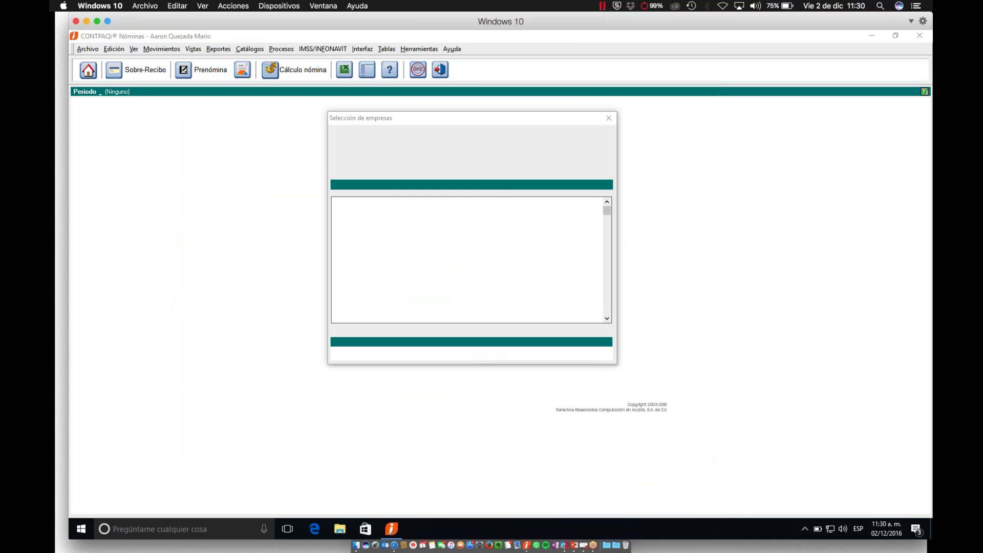
pyautogui.click(500, 355)
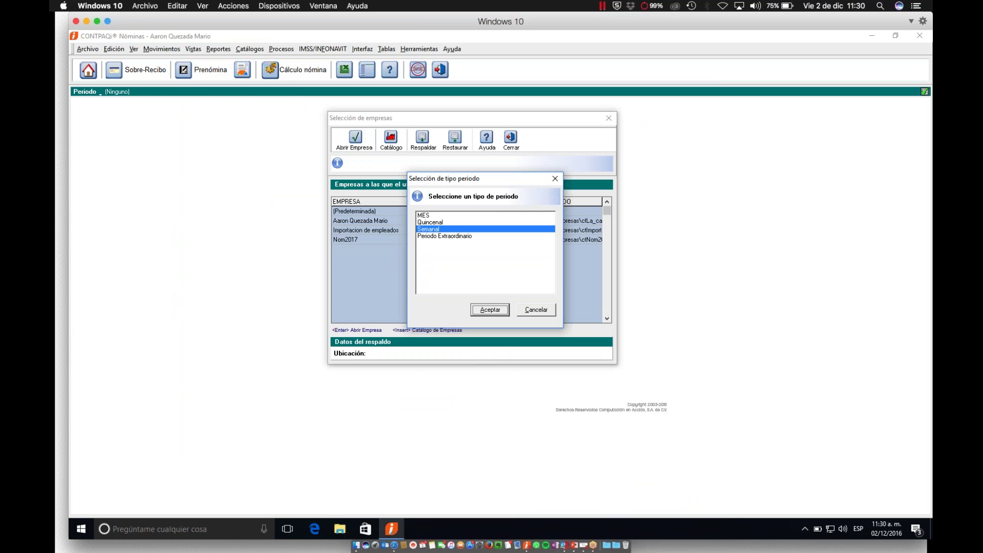
pyautogui.press('Return')
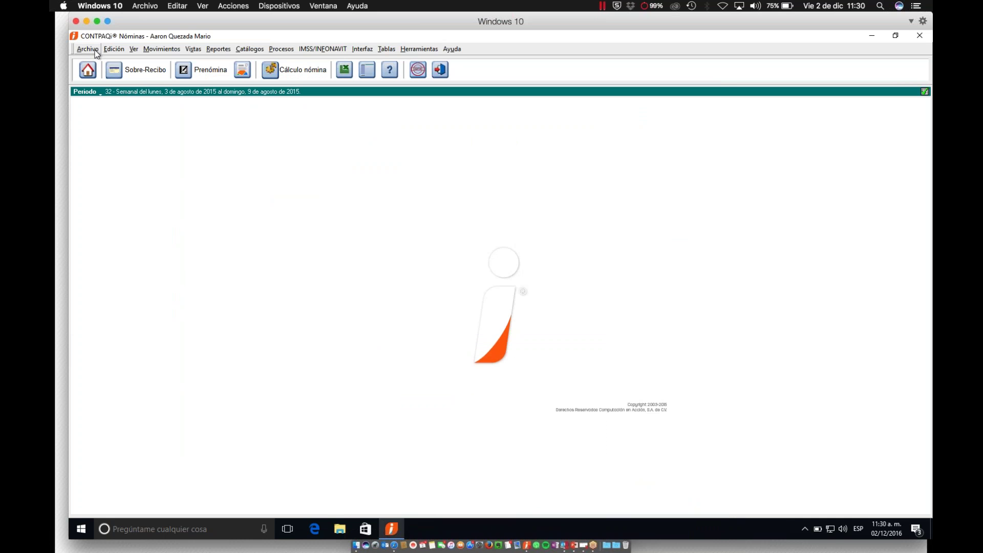
# Bring up the company catalogue via Archivo > Nuevo > Empresa.
pyautogui.click(88, 49)
pyautogui.press('Right')
pyautogui.press('Right')
pyautogui.press('Right')
pyautogui.press('Right')
pyautogui.press('Right')
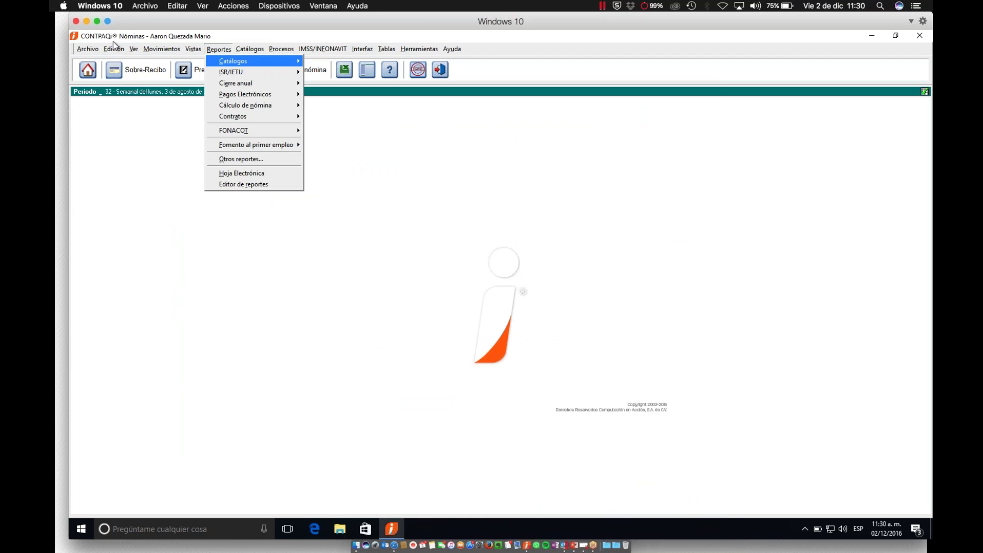
pyautogui.click(87, 49)
pyautogui.moveTo(176, 65)
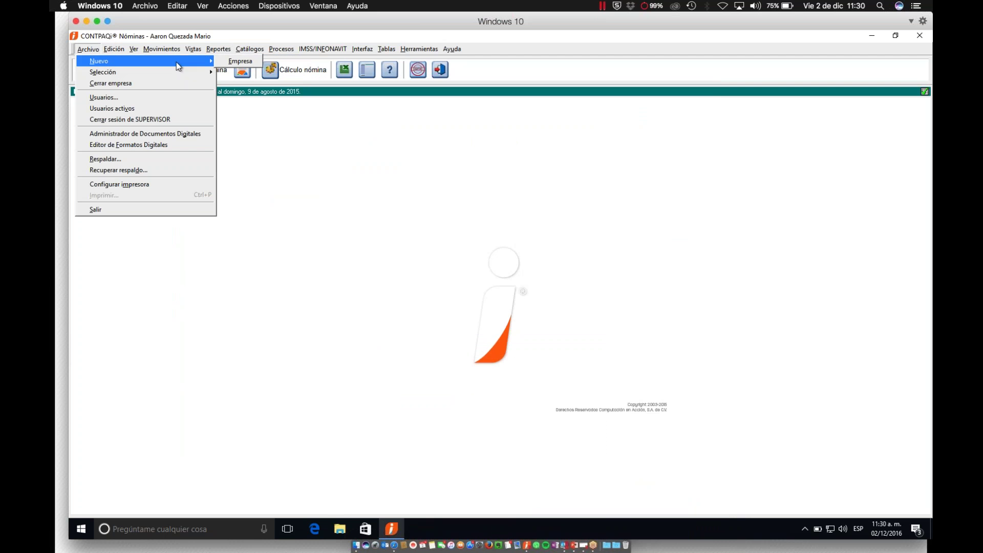
pyautogui.click(241, 61)
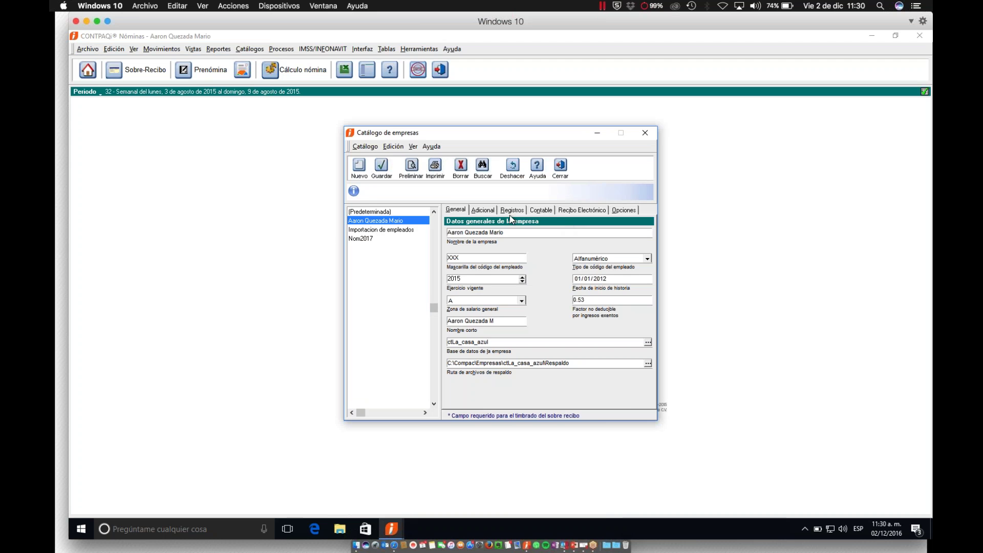
# Set the government entities resource origin to Ingresos mixtos.
pyautogui.click(588, 209)
pyautogui.click(584, 210)
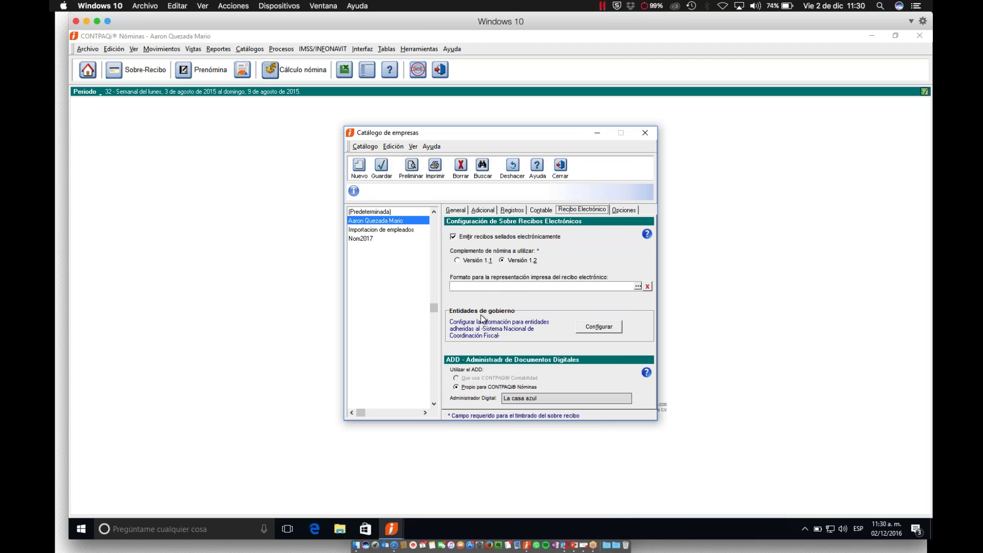
pyautogui.click(607, 327)
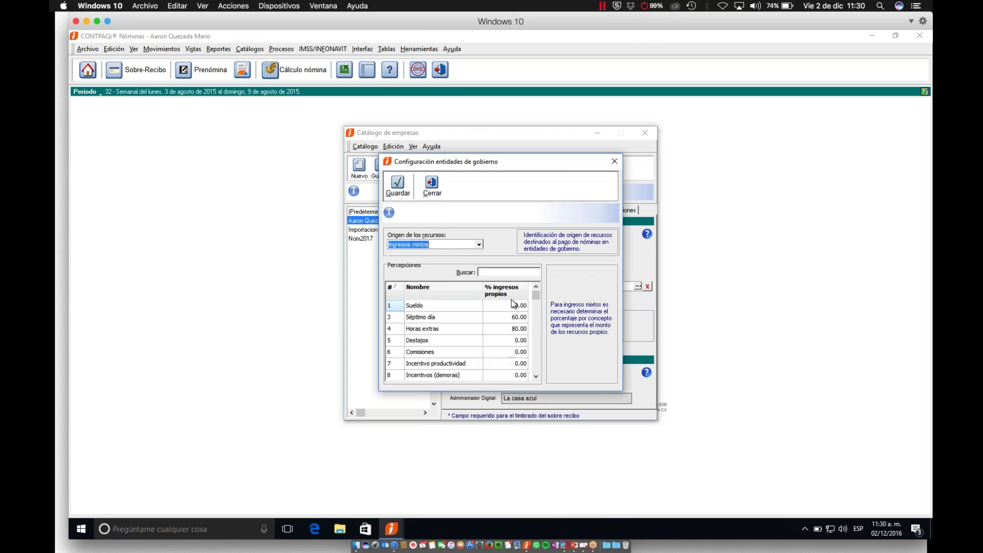
pyautogui.hotkey('alt', 'Down')
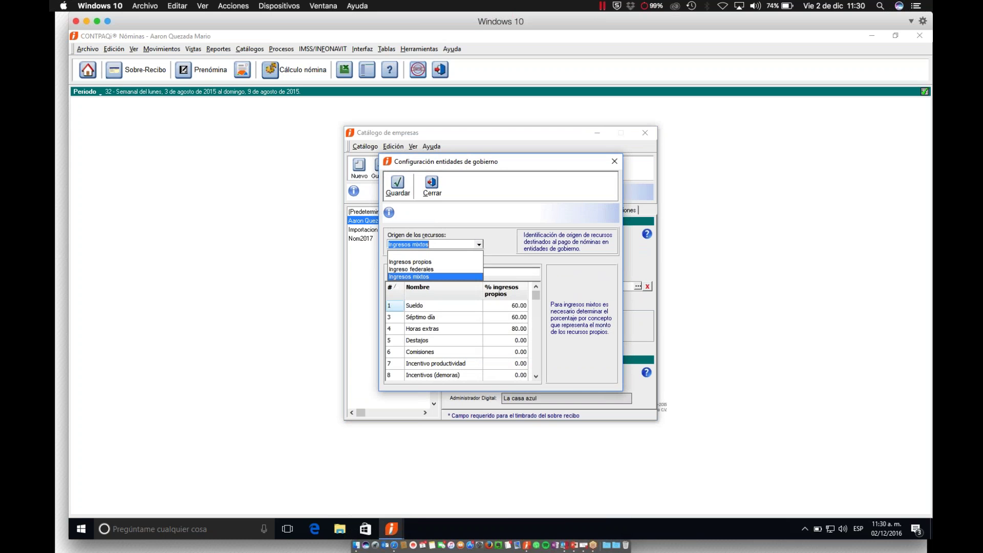
pyautogui.click(447, 257)
pyautogui.click(478, 245)
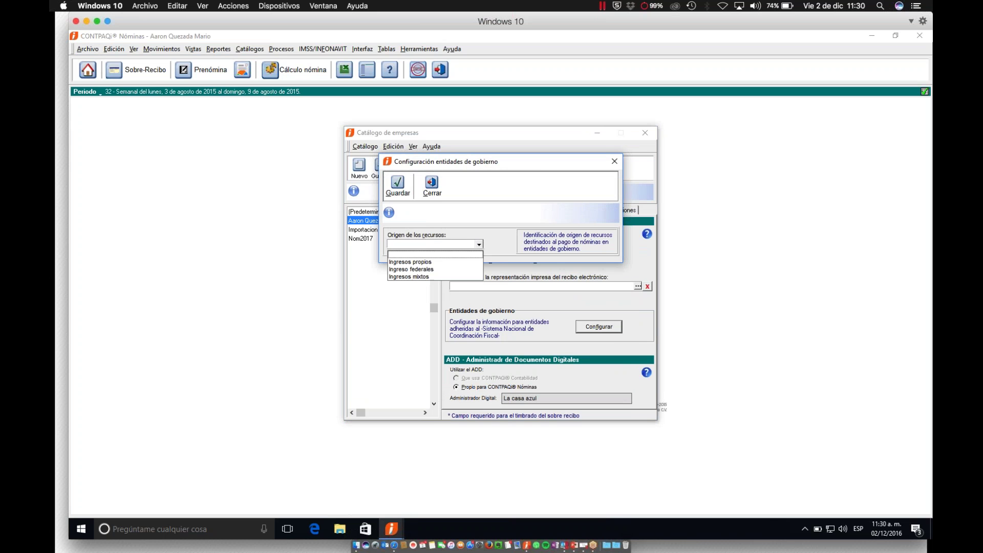
pyautogui.click(409, 262)
pyautogui.click(478, 245)
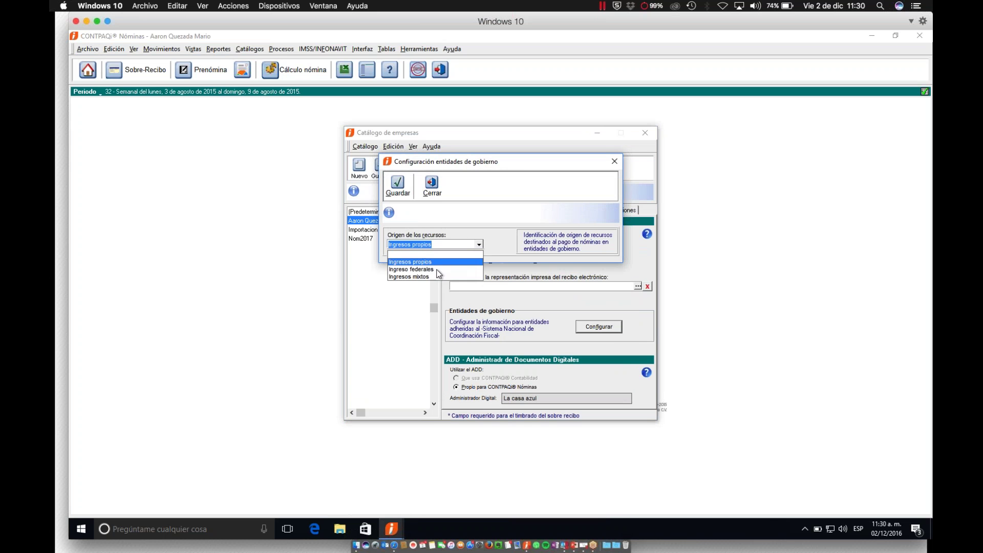
pyautogui.click(438, 269)
pyautogui.click(478, 244)
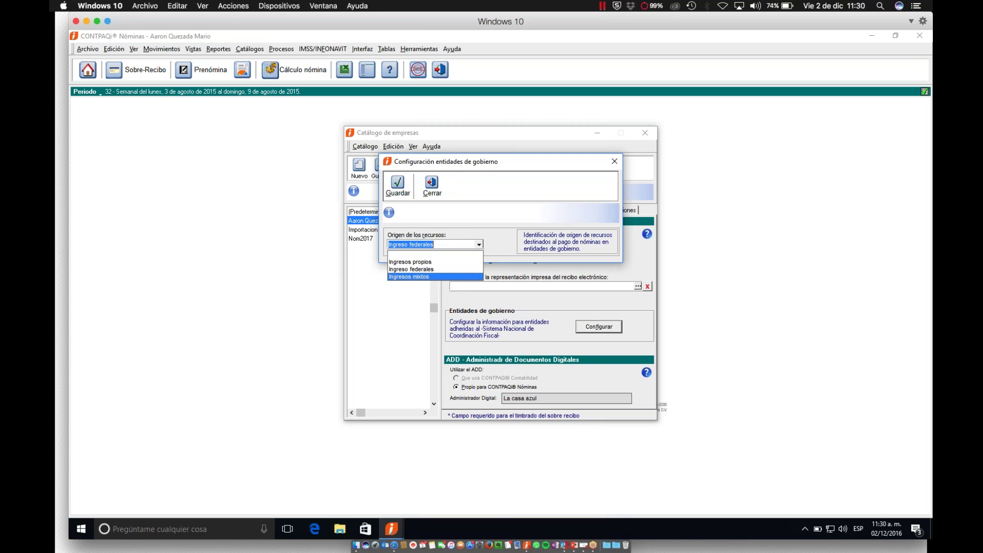
pyautogui.click(453, 278)
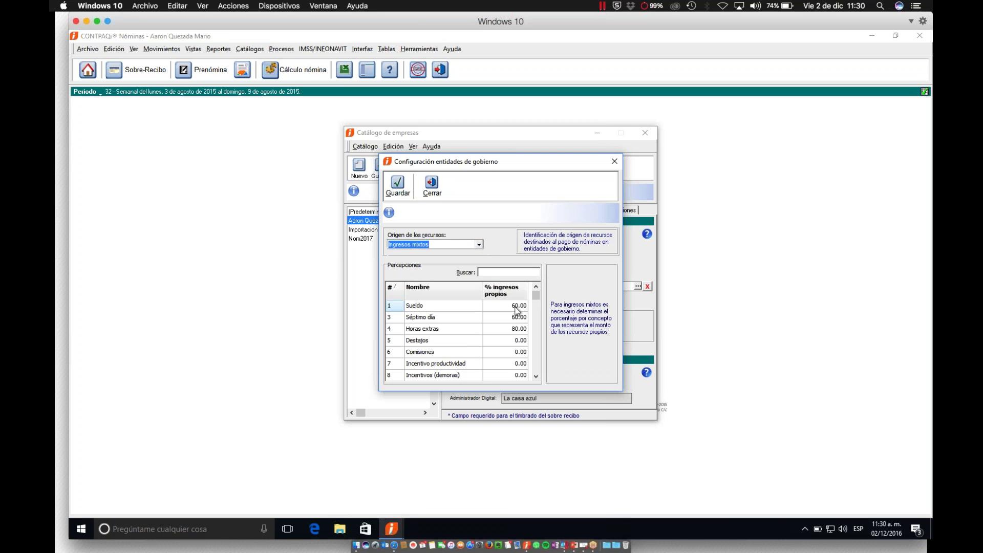
pyautogui.click(432, 184)
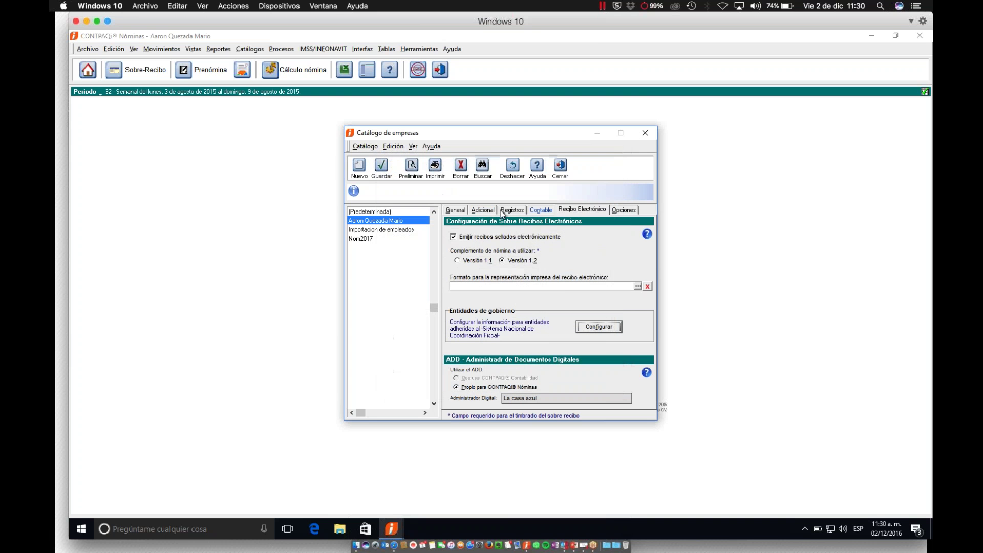
# Untick Empresa Contratista in the Registros details and close the company catalog.
pyautogui.click(502, 211)
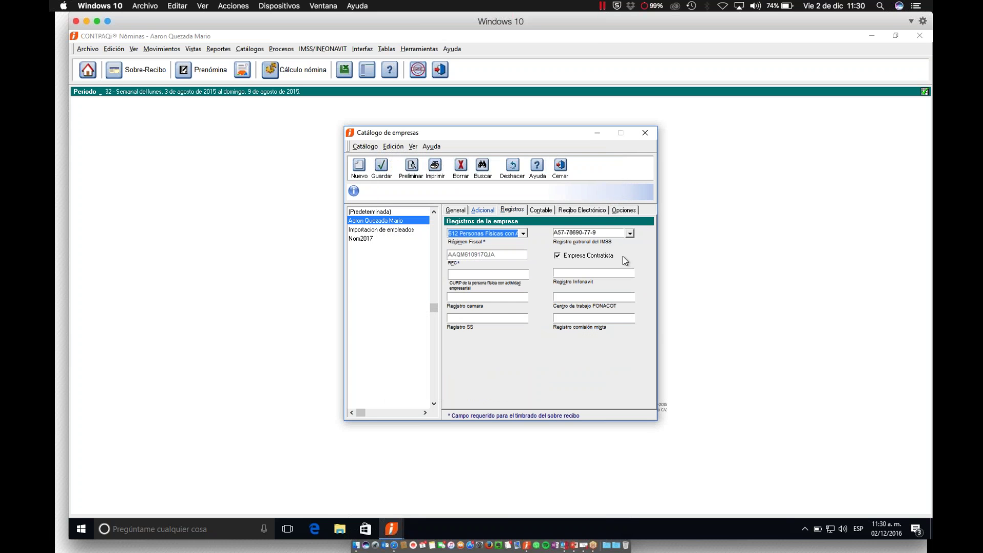
pyautogui.click(557, 256)
pyautogui.click(560, 166)
pyautogui.click(241, 51)
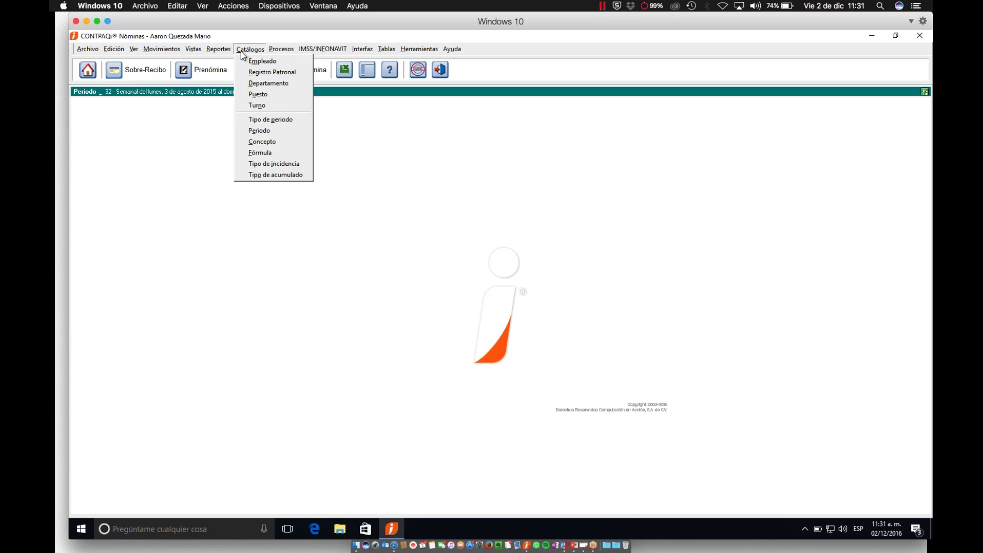
# Open the employee catalog.
pyautogui.press('Right')
pyautogui.press('Left')
pyautogui.press('Down')
pyautogui.press('Up')
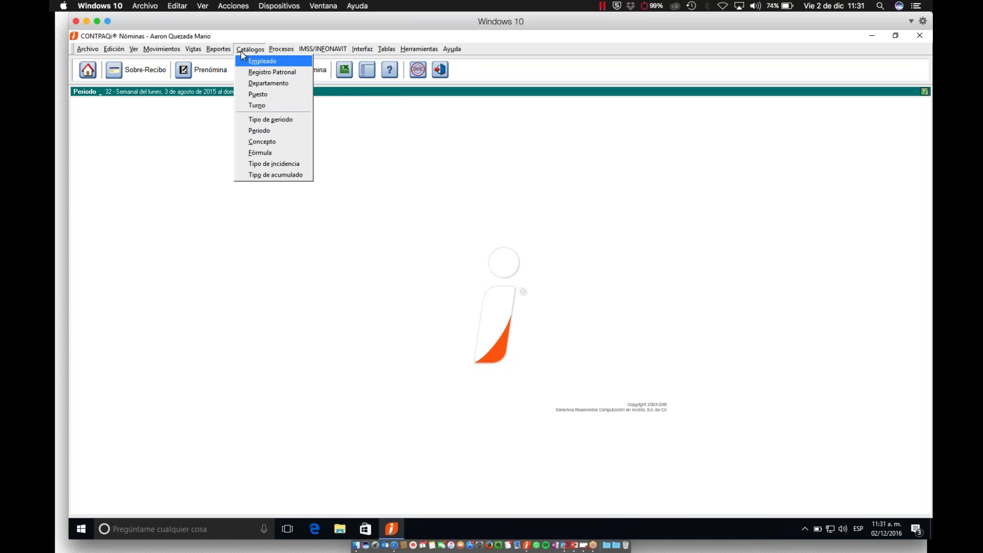
pyautogui.press('Escape')
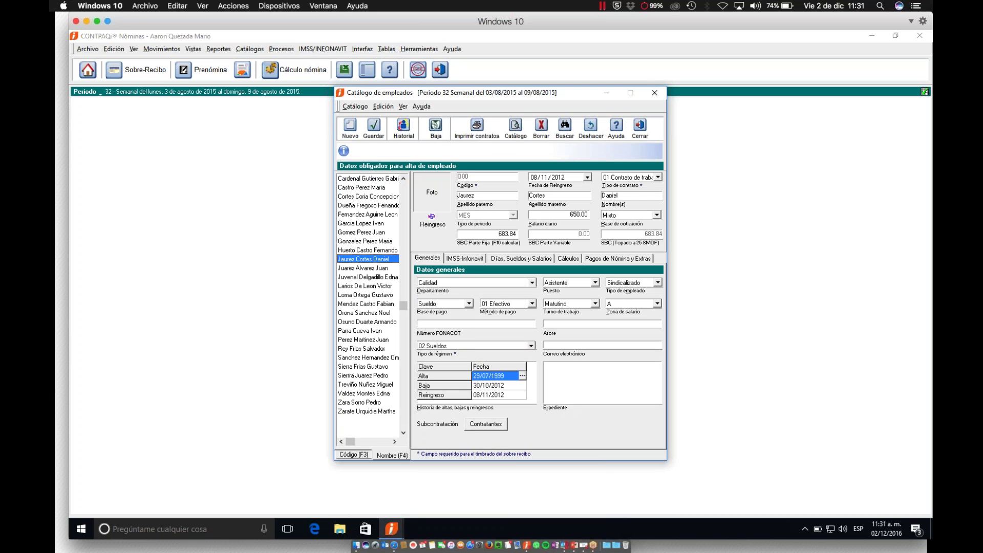
pyautogui.click(482, 426)
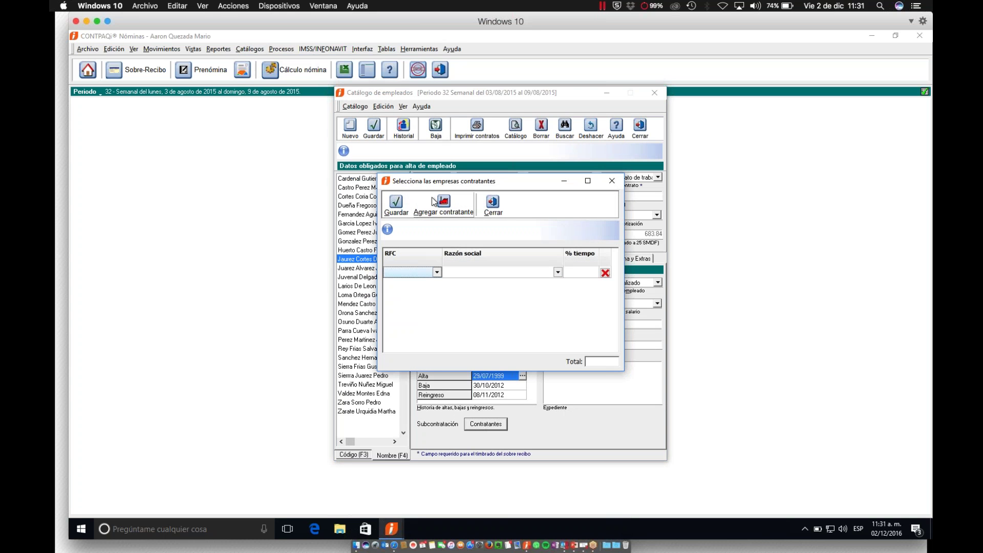
pyautogui.click(436, 272)
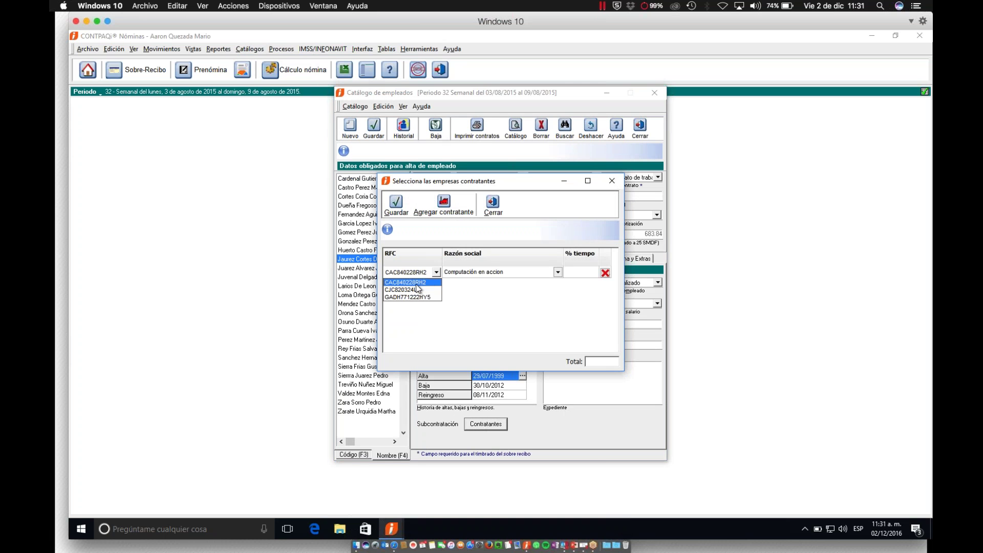
pyautogui.click(417, 282)
pyautogui.click(582, 272)
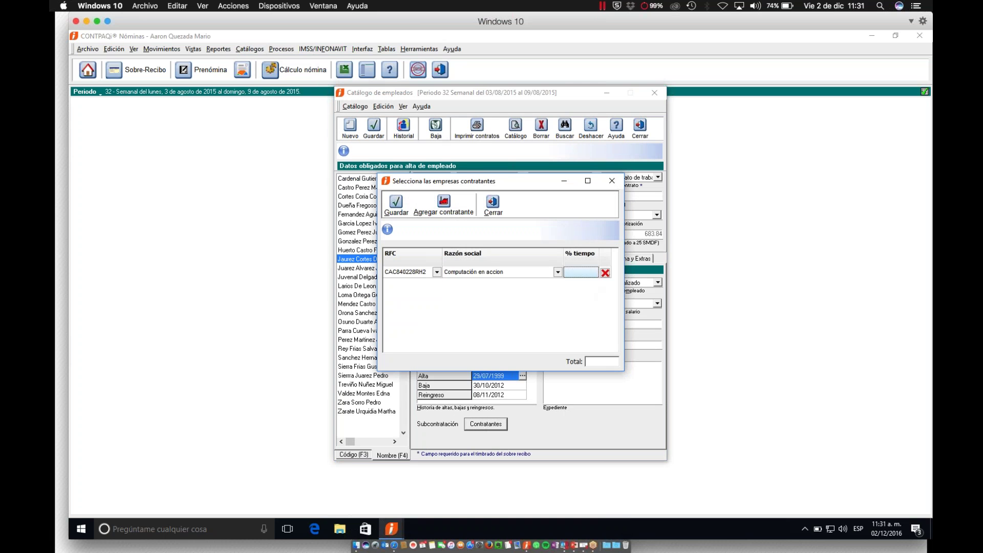
pyautogui.write('80')
pyautogui.press('Return')
pyautogui.press('Down')
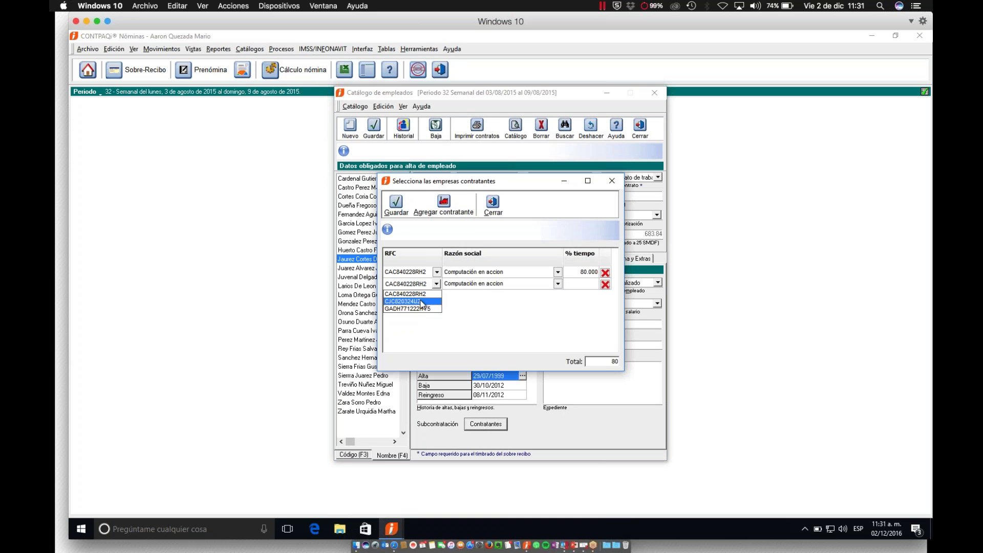
pyautogui.press('Return')
pyautogui.click(570, 283)
pyautogui.write('30')
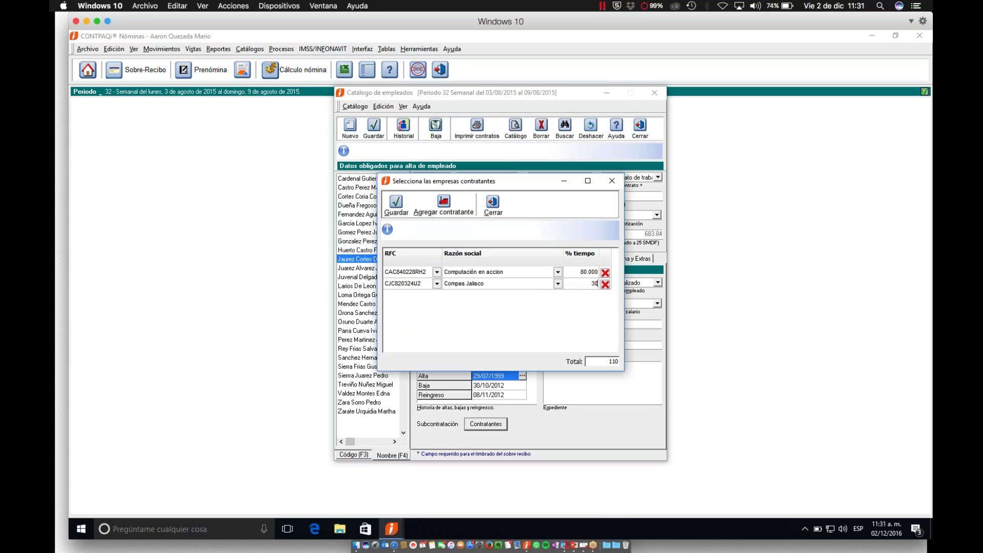
pyautogui.click(536, 284)
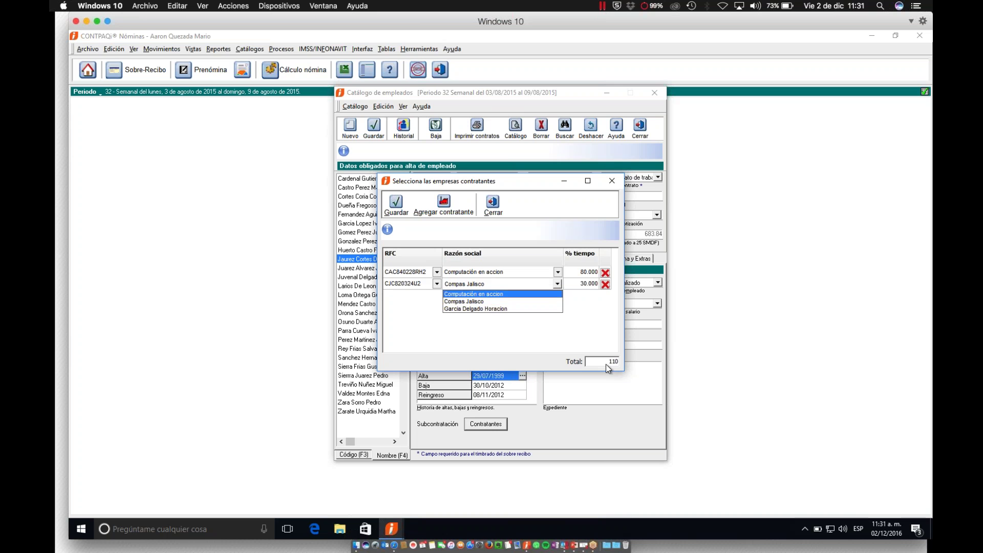
pyautogui.click(597, 345)
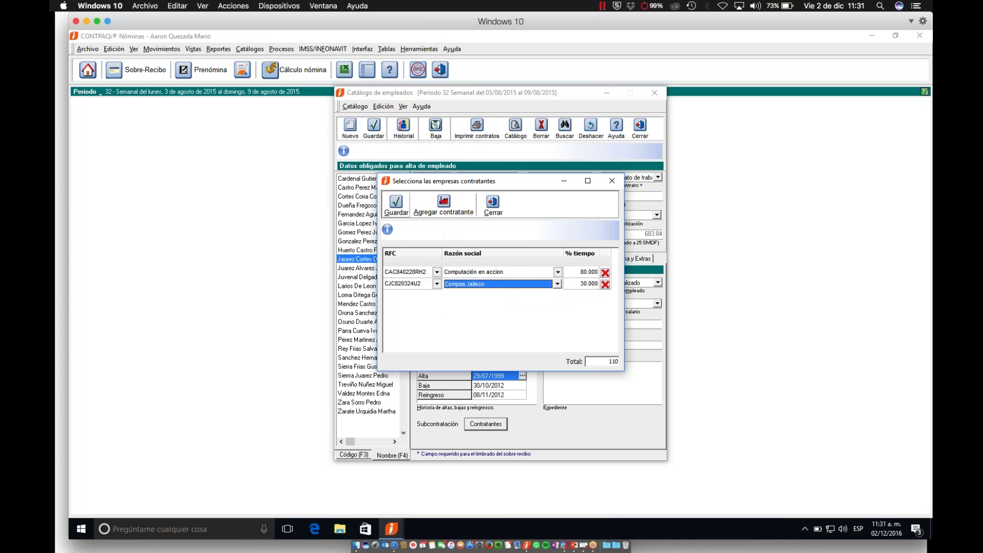
# Change Compas Jalisco to 20%, save the 80/20 split, and recheck it.
pyautogui.click(396, 205)
pyautogui.click(581, 283)
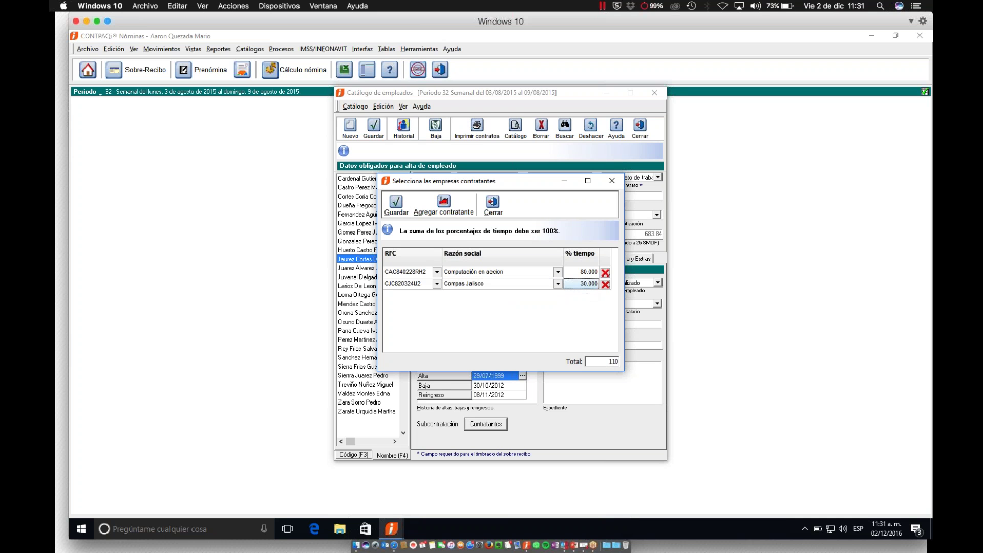
pyautogui.write('20')
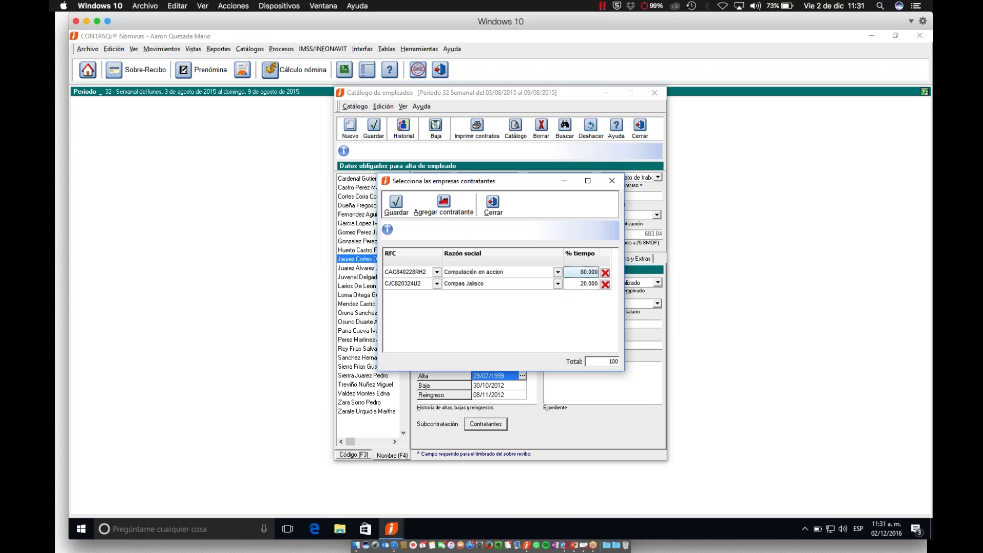
pyautogui.click(396, 205)
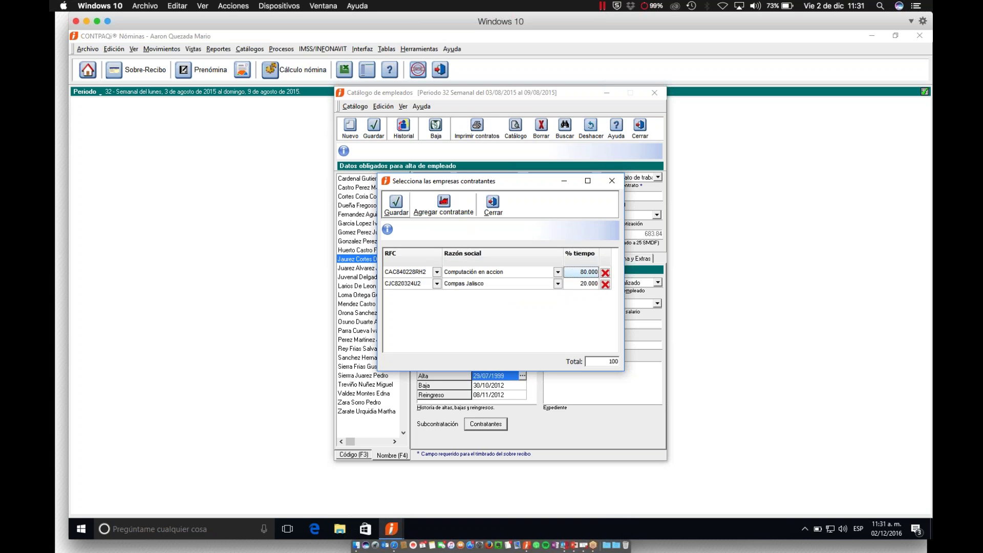
pyautogui.click(492, 205)
pyautogui.click(485, 424)
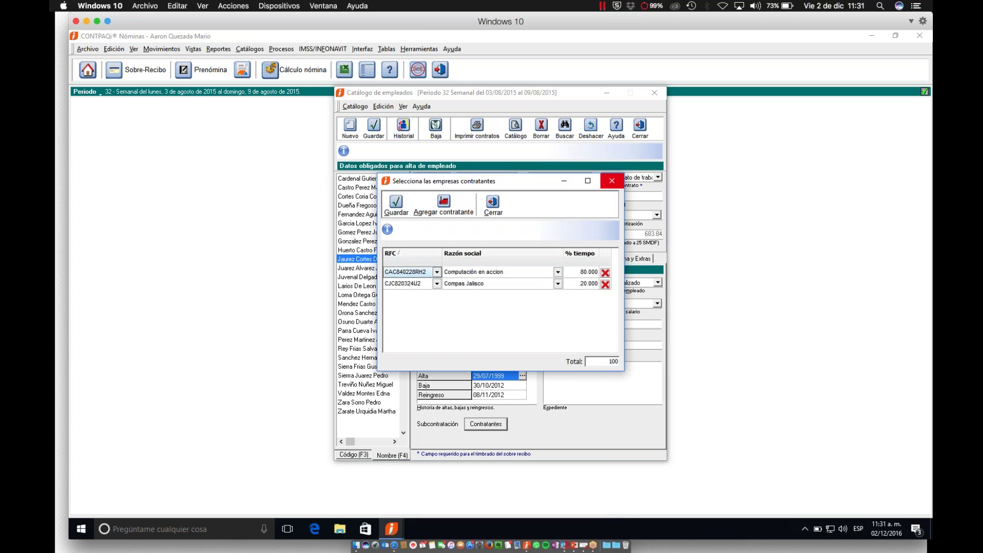
pyautogui.click(611, 180)
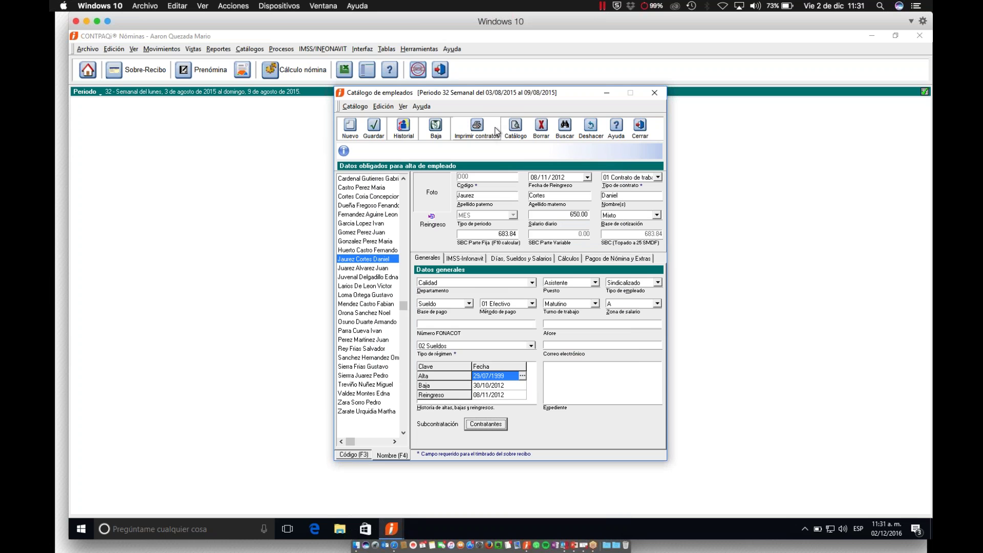
# Start new employee 234 with hire date 02/02/2008 and contract type 09.
pyautogui.click(379, 122)
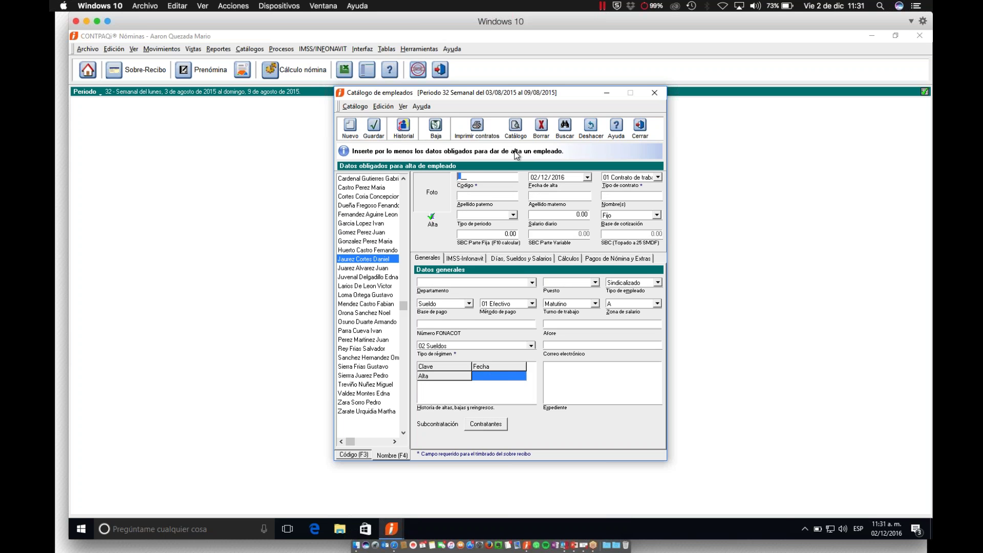
pyautogui.write('234')
pyautogui.press('Tab')
pyautogui.press('Right')
pyautogui.write('02')
pyautogui.write('1962')
pyautogui.write('08')
pyautogui.click(661, 176)
pyautogui.moveTo(658, 195); pyautogui.dragTo(658, 217)
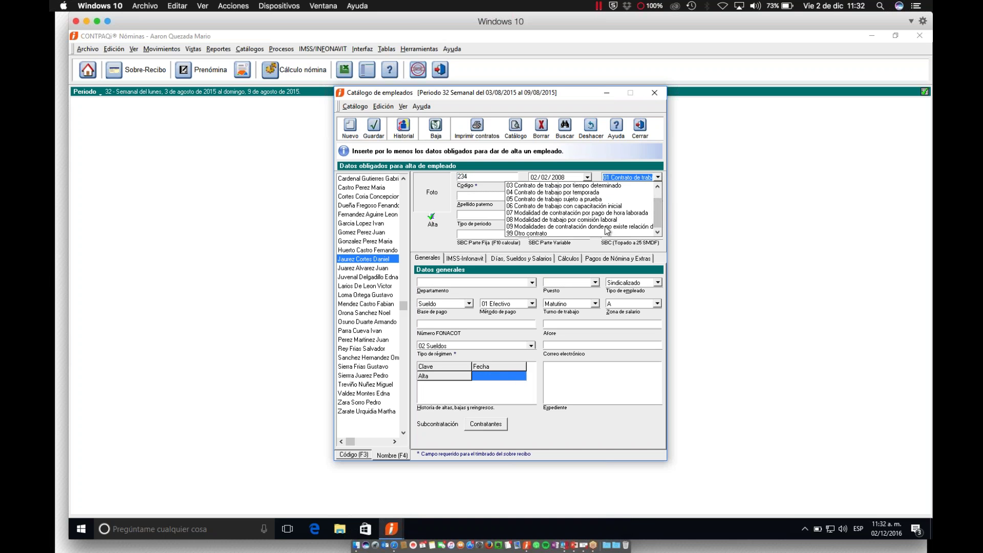
pyautogui.click(606, 227)
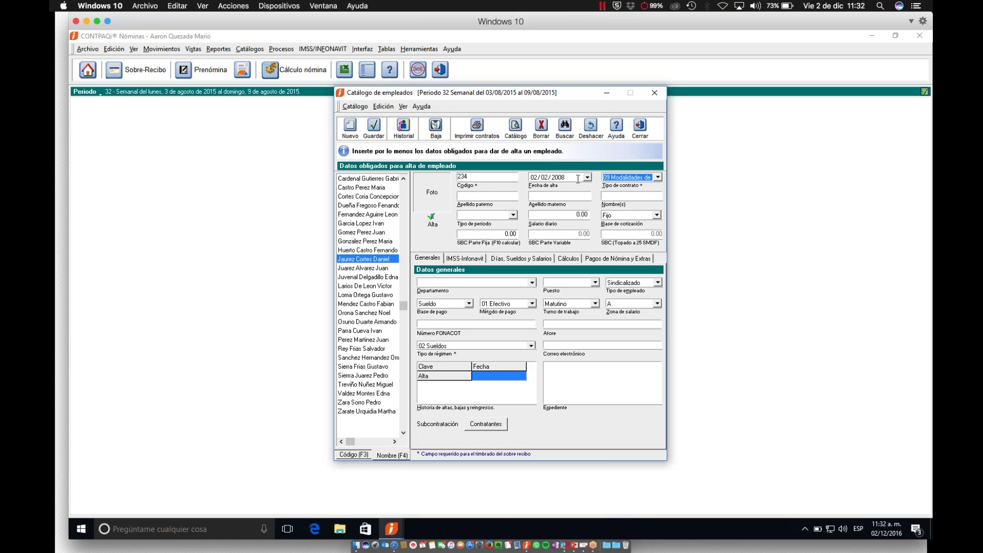
# Enter the employee's surnames and first name, and set pay period to Semanal.
pyautogui.click(506, 197)
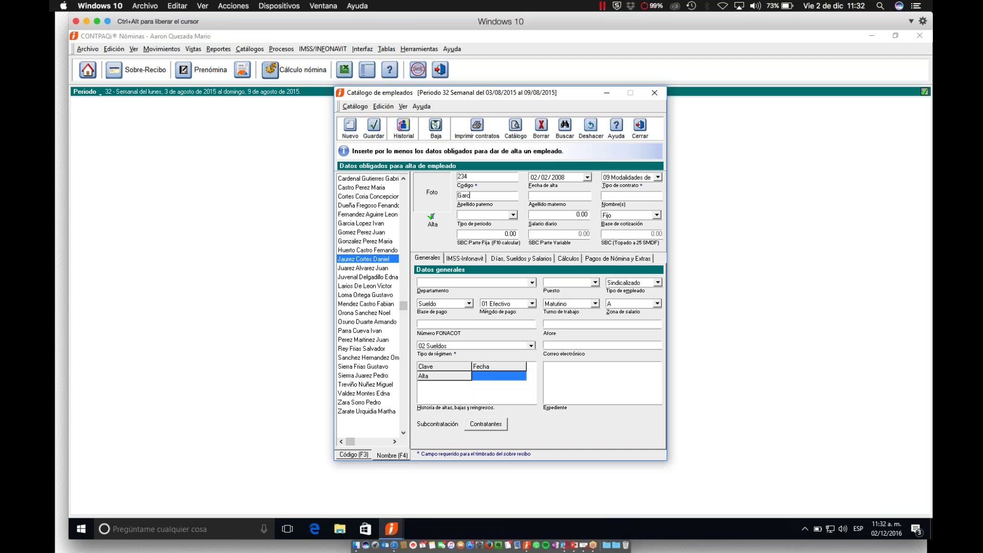
pyautogui.press('Tab')
pyautogui.press('Tab')
pyautogui.press('Tab')
pyautogui.hotkey('alt', 'Down')
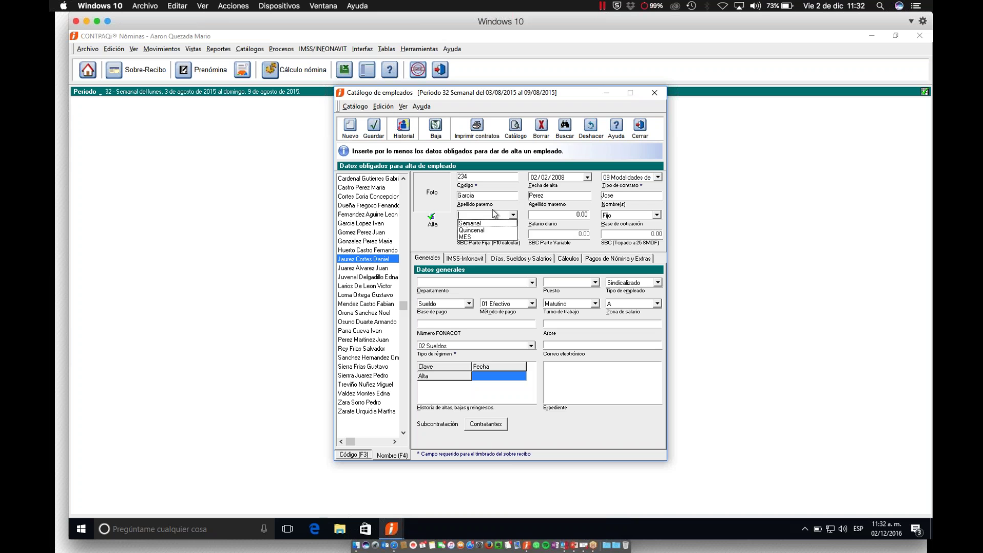
pyautogui.click(470, 224)
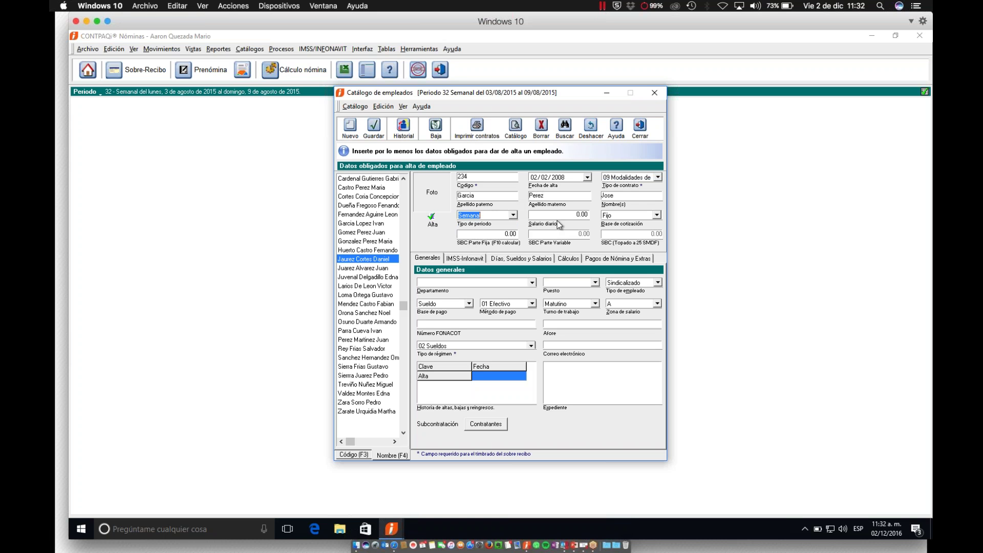
# Set daily salary 100, auto-calculate the fixed SBC part, and save despite the warning.
pyautogui.press('Tab')
pyautogui.write('100')
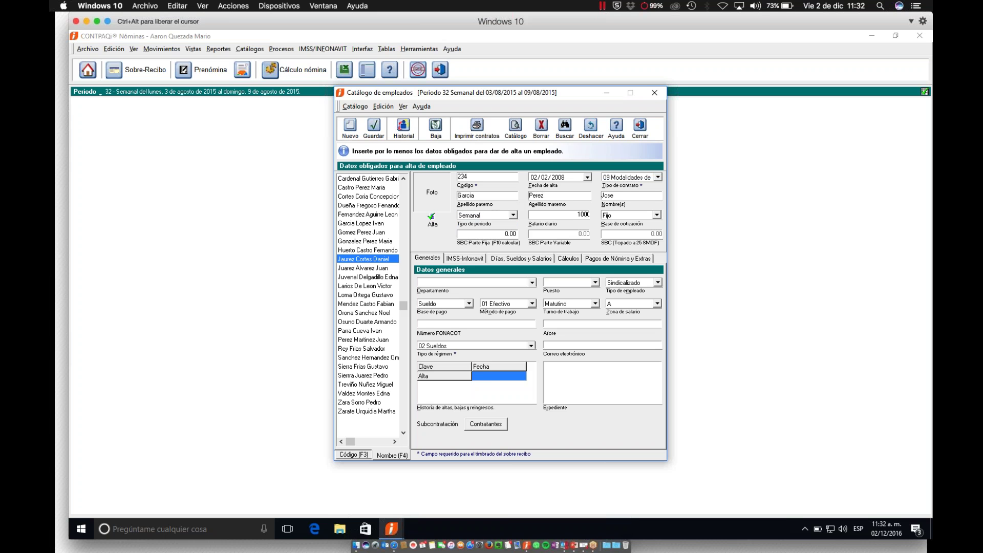
pyautogui.press('BackSpace')
pyautogui.press('Tab')
pyautogui.click(509, 235)
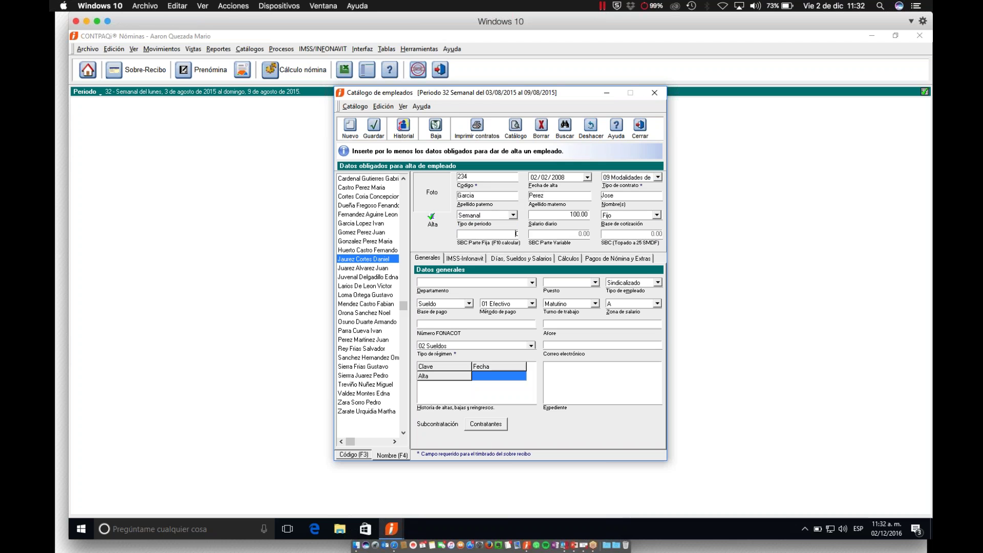
pyautogui.press('F10')
pyautogui.click(375, 141)
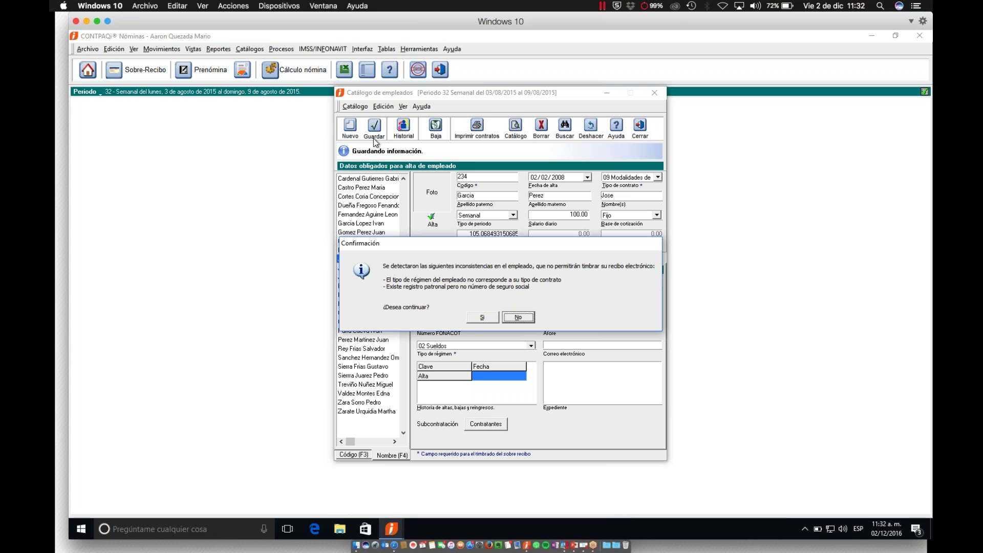
pyautogui.click(480, 318)
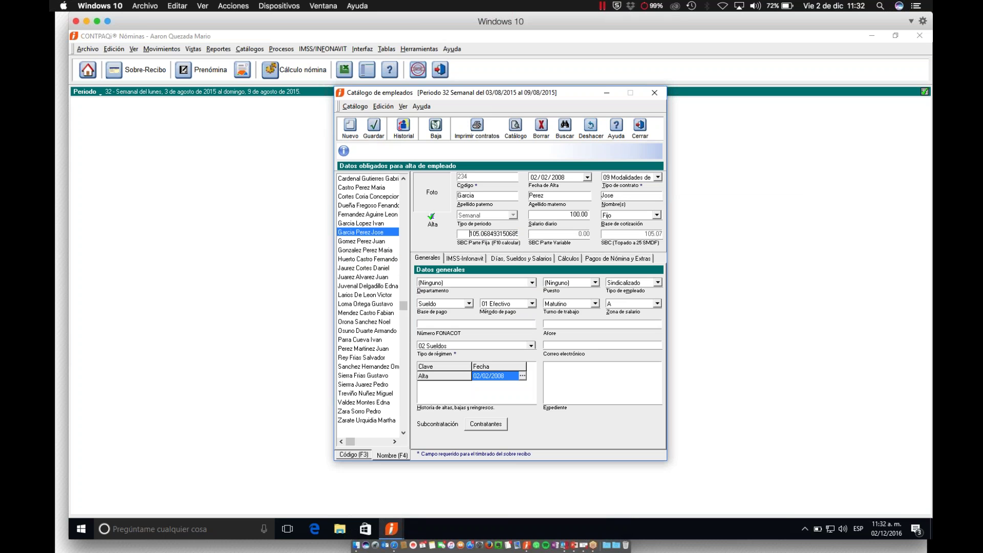
# Set the regime to 09 Asimilados Honorarios and save, accepting the warning.
pyautogui.click(531, 346)
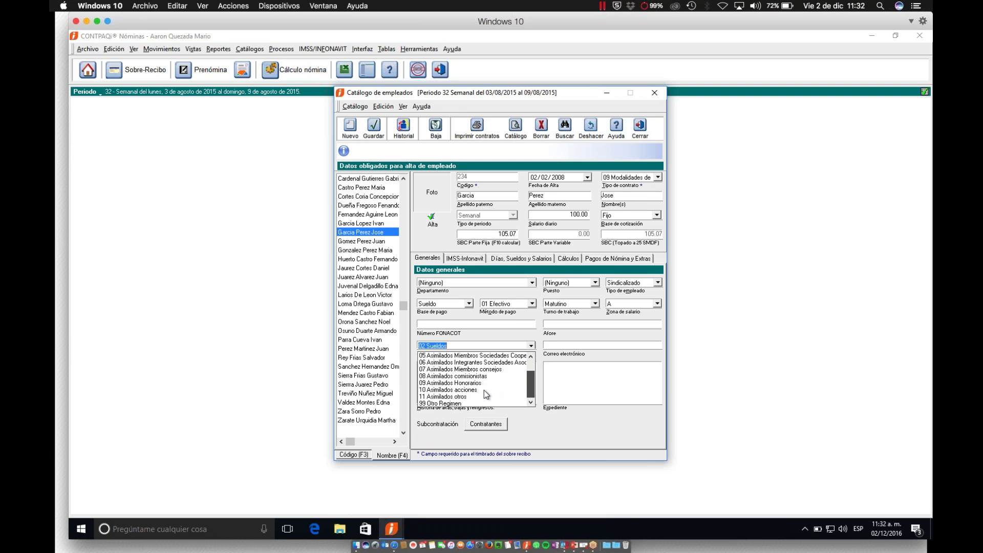
pyautogui.scroll(-1, 476, 386)
pyautogui.click(471, 380)
pyautogui.click(374, 127)
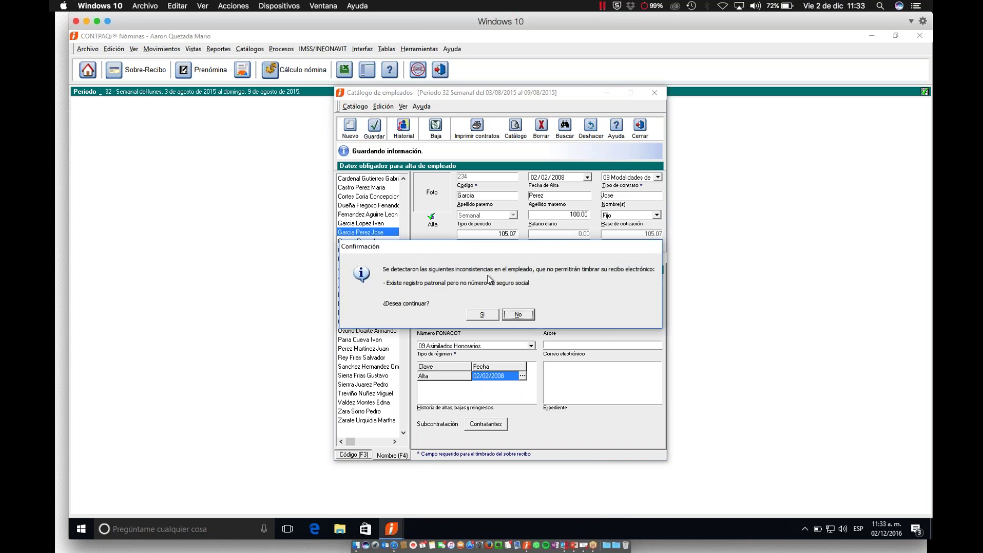
pyautogui.click(481, 315)
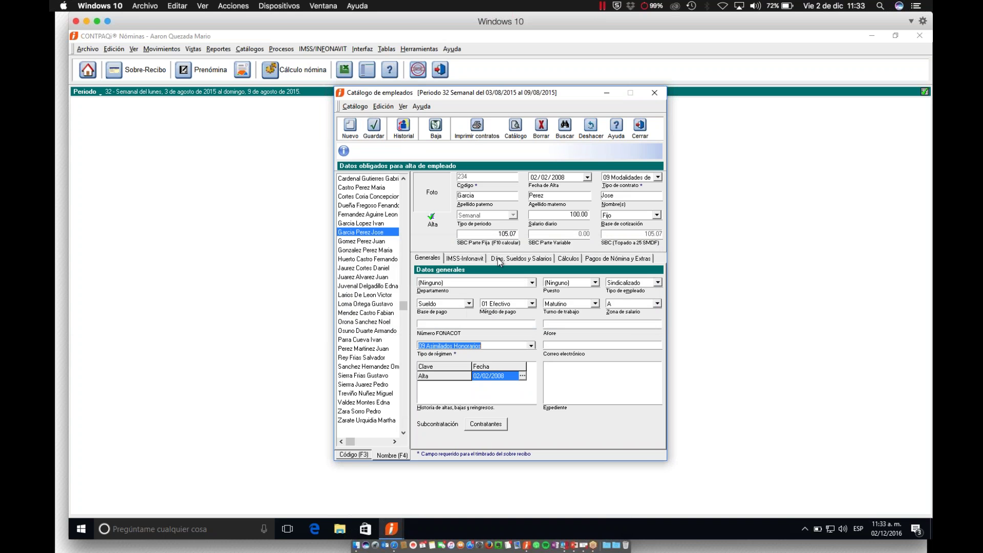
pyautogui.click(464, 258)
pyautogui.click(577, 284)
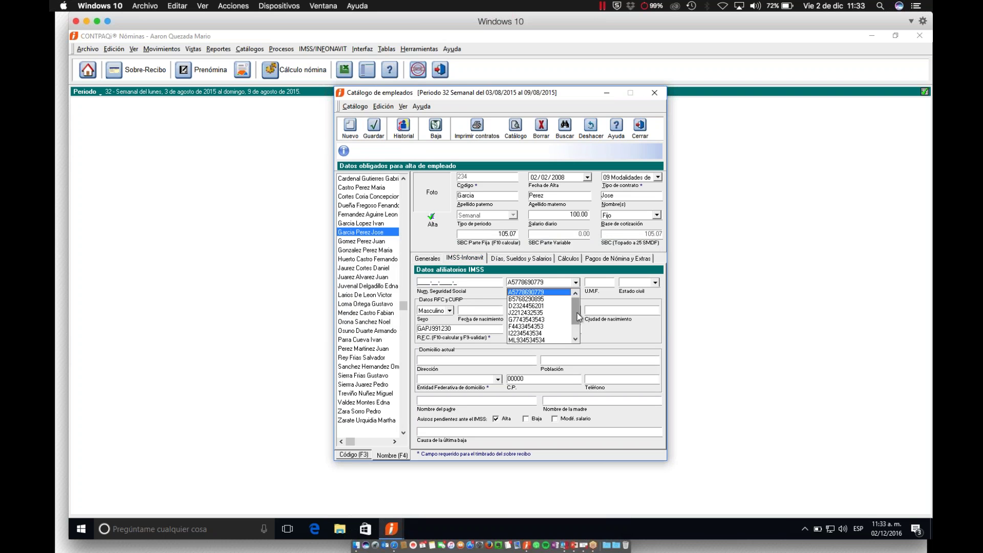
pyautogui.moveTo(575, 313); pyautogui.dragTo(578, 348)
pyautogui.click(553, 340)
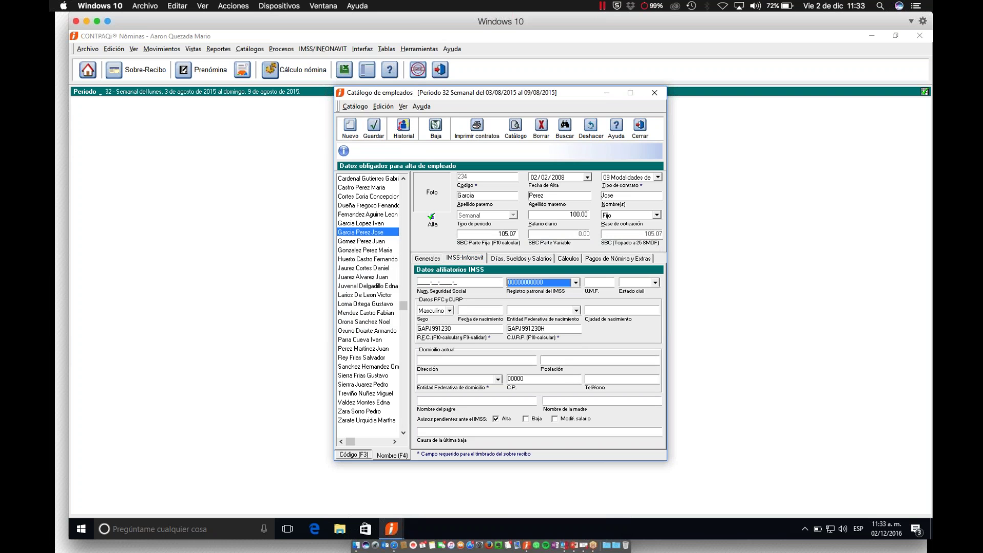
pyautogui.click(374, 128)
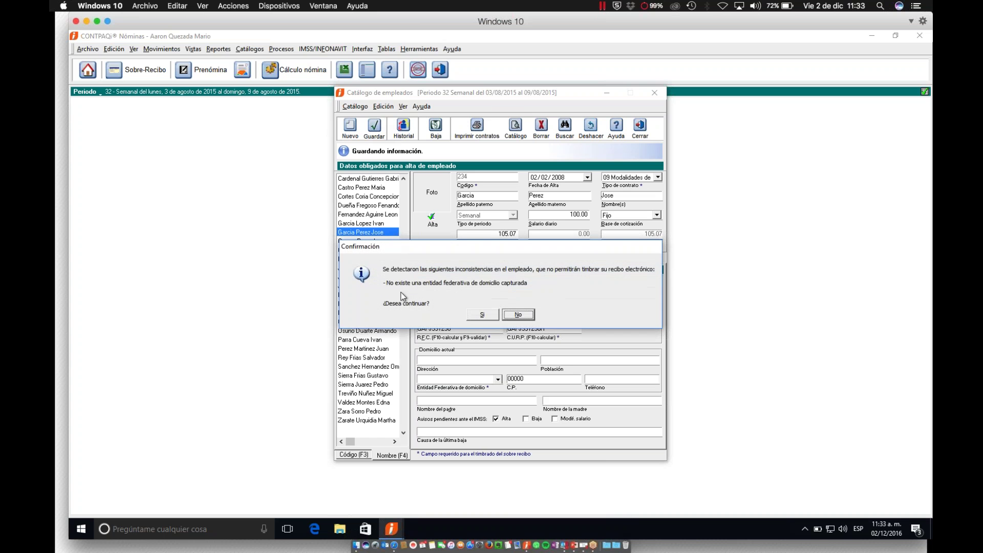
pyautogui.click(489, 315)
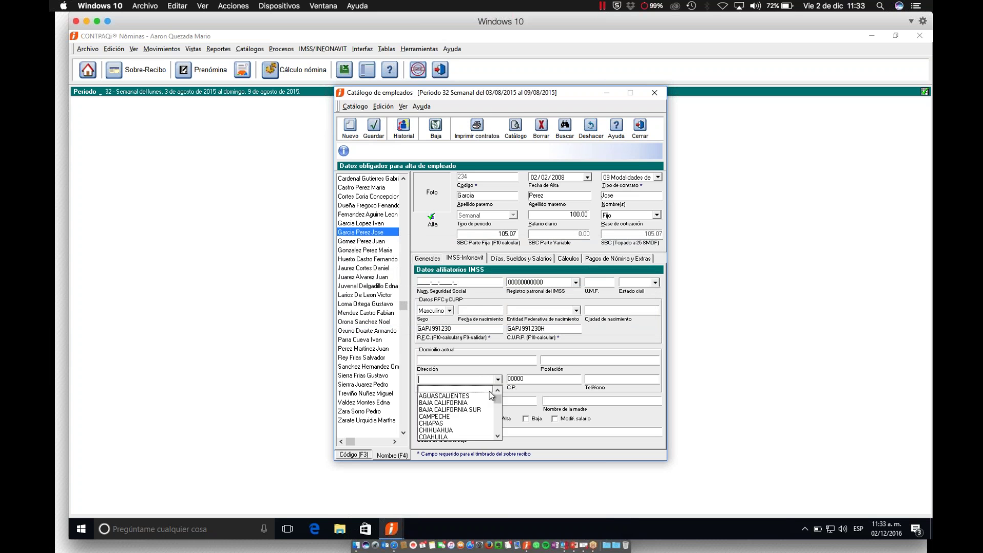
pyautogui.click(457, 397)
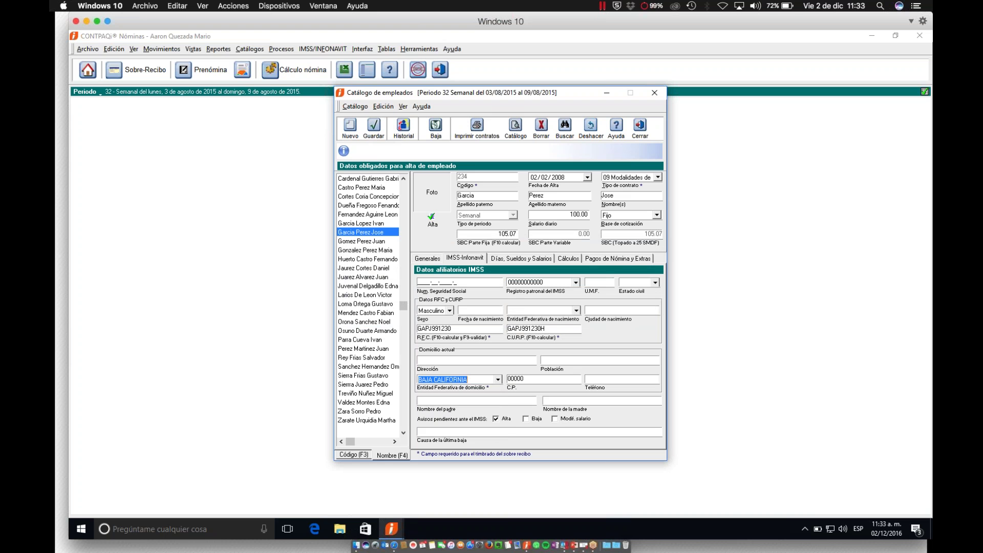
pyautogui.click(373, 128)
# Calculate the RFC homoclave with F10, validate with SAT via F9, then close the catalog.
pyautogui.click(461, 328)
pyautogui.press('F10')
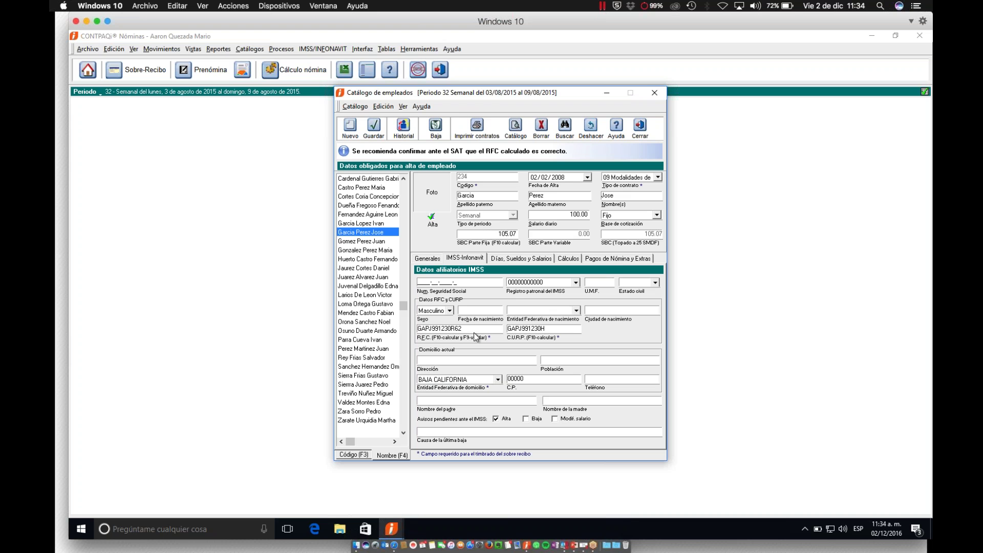
pyautogui.click(474, 329)
pyautogui.press('F9')
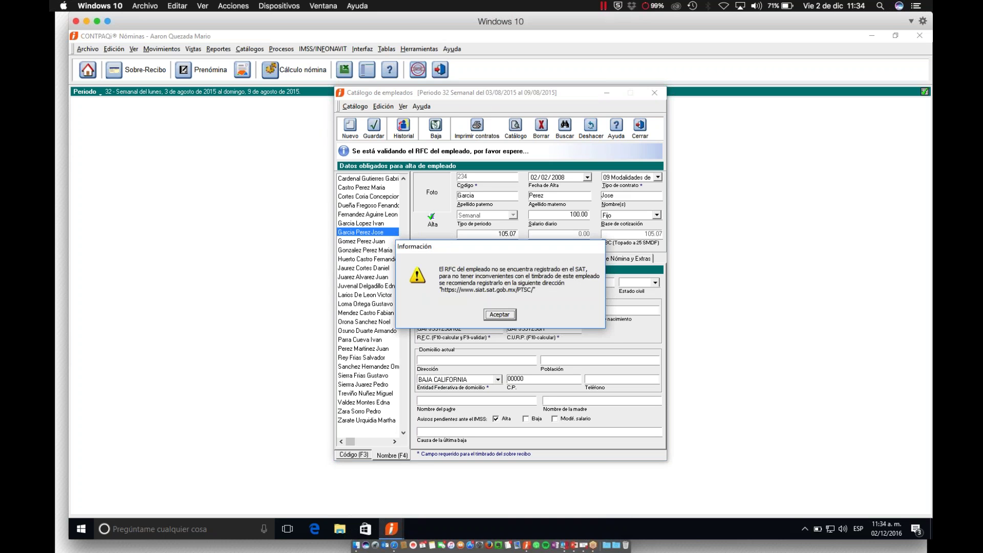
pyautogui.click(500, 315)
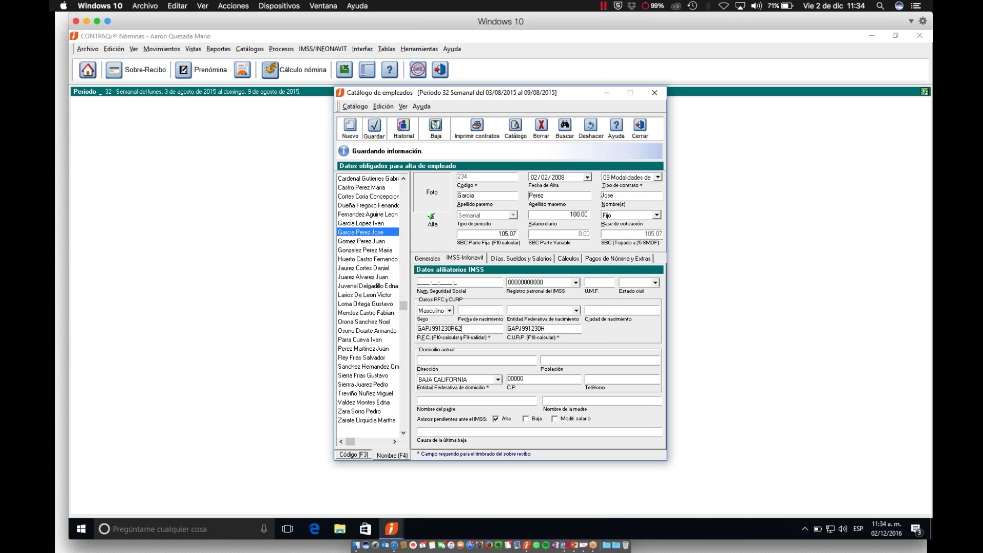
pyautogui.click(640, 128)
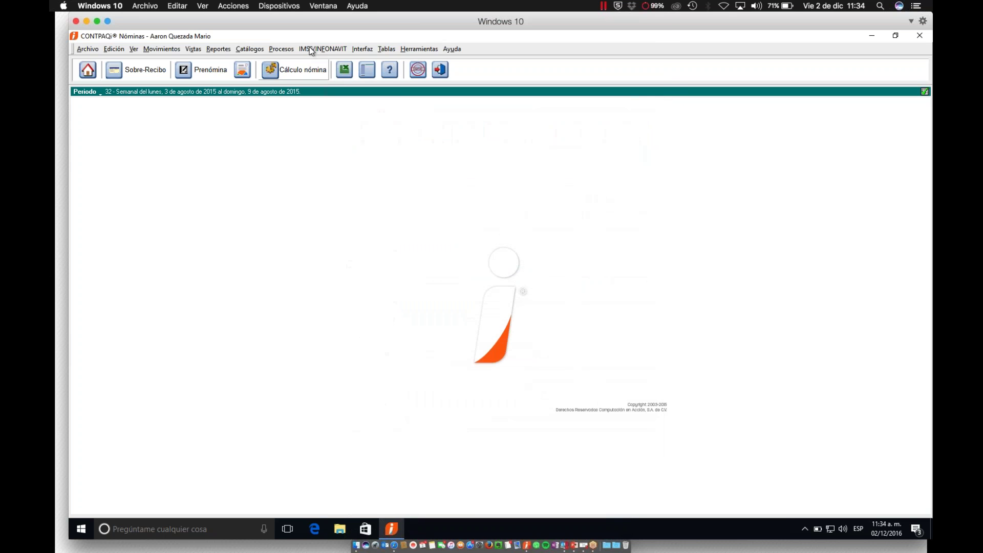
# Open Conciliación de RFC vs SAT and load the RFC list for Ejercicio 2015.
pyautogui.click(290, 51)
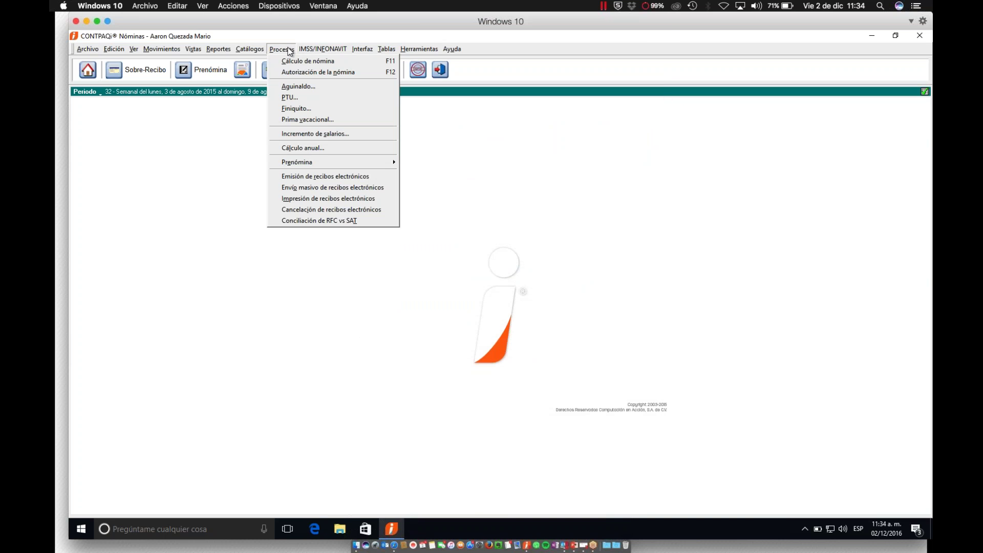
pyautogui.press('Down')
pyautogui.press('Down')
pyautogui.press('Down')
pyautogui.press('Down')
pyautogui.press('Down')
pyautogui.press('Down')
pyautogui.press('Down')
pyautogui.press('Down')
pyautogui.press('Down')
pyautogui.press('Down')
pyautogui.press('Down')
pyautogui.press('Down')
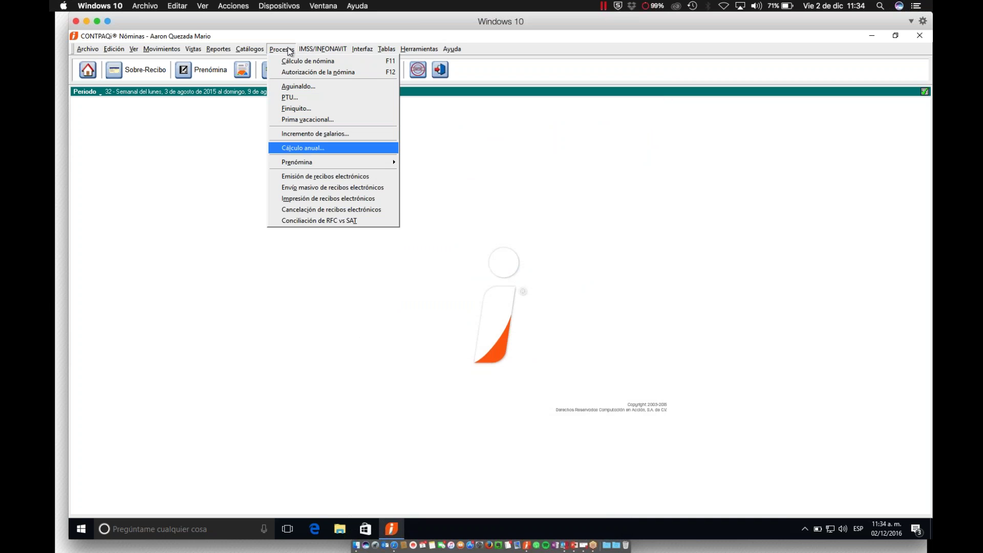
pyautogui.press('Down')
pyautogui.press('Down')
pyautogui.press('Return')
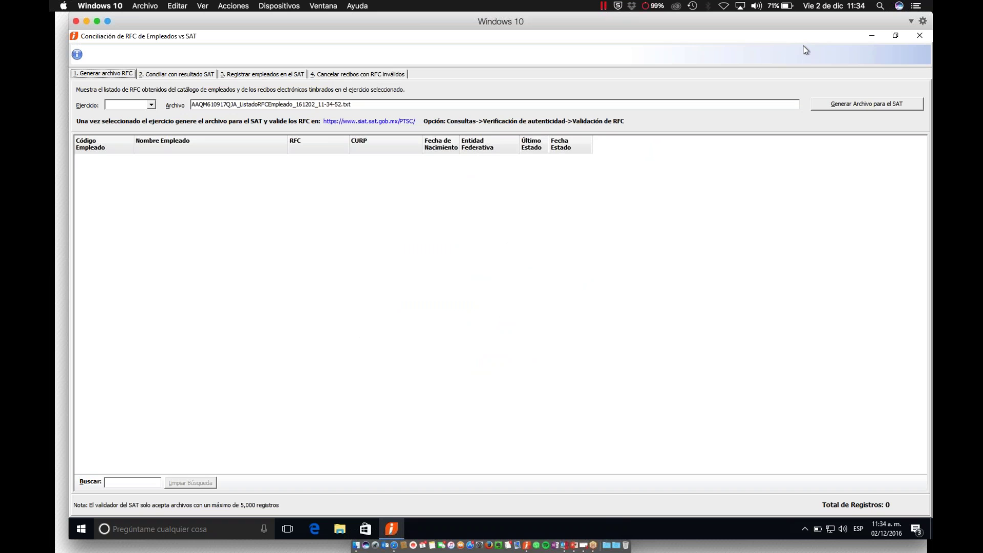
pyautogui.click(834, 108)
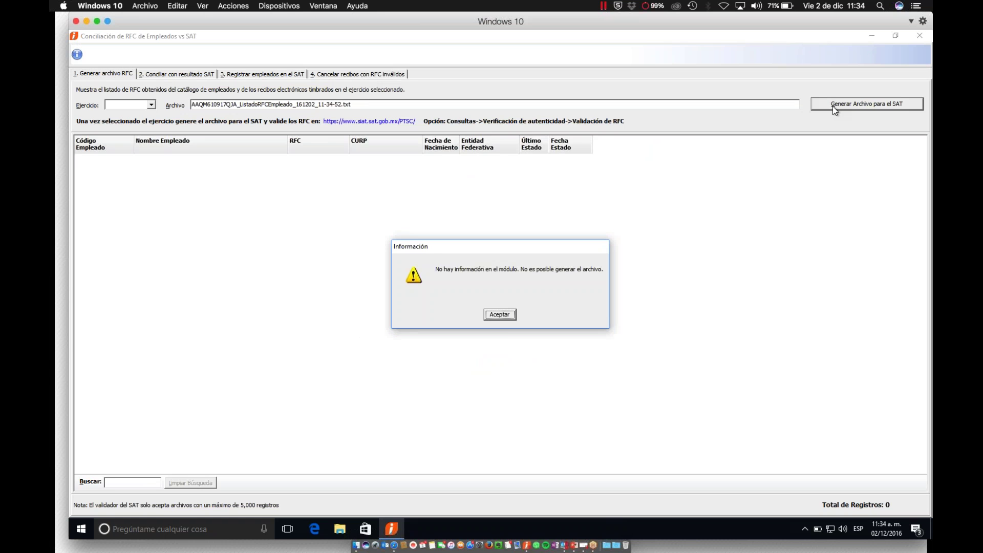
pyautogui.click(500, 315)
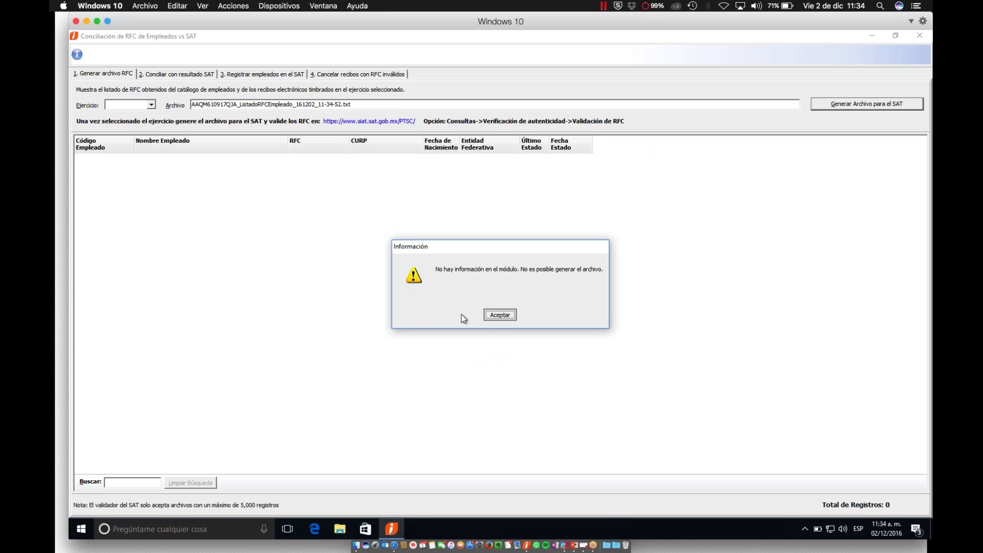
pyautogui.click(151, 104)
pyautogui.click(132, 112)
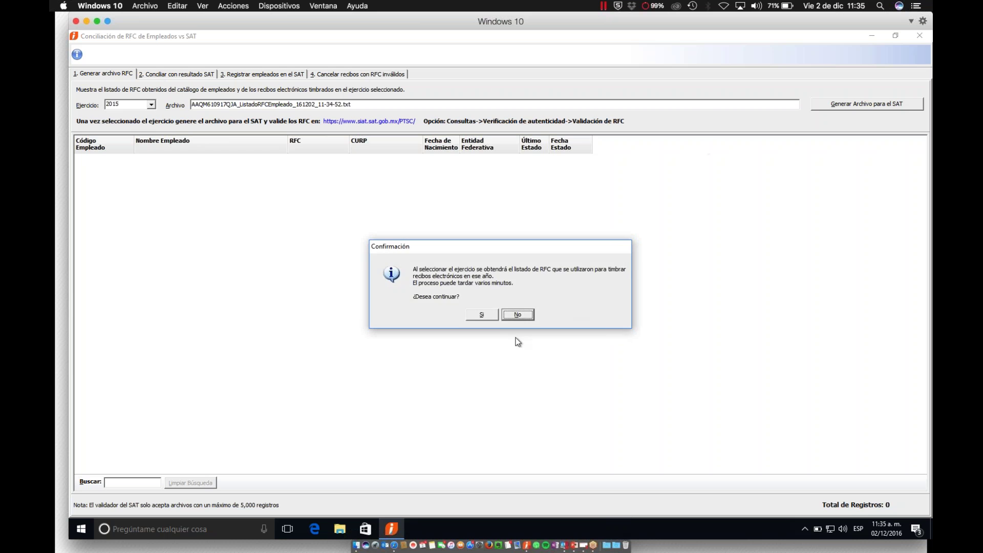
pyautogui.click(484, 315)
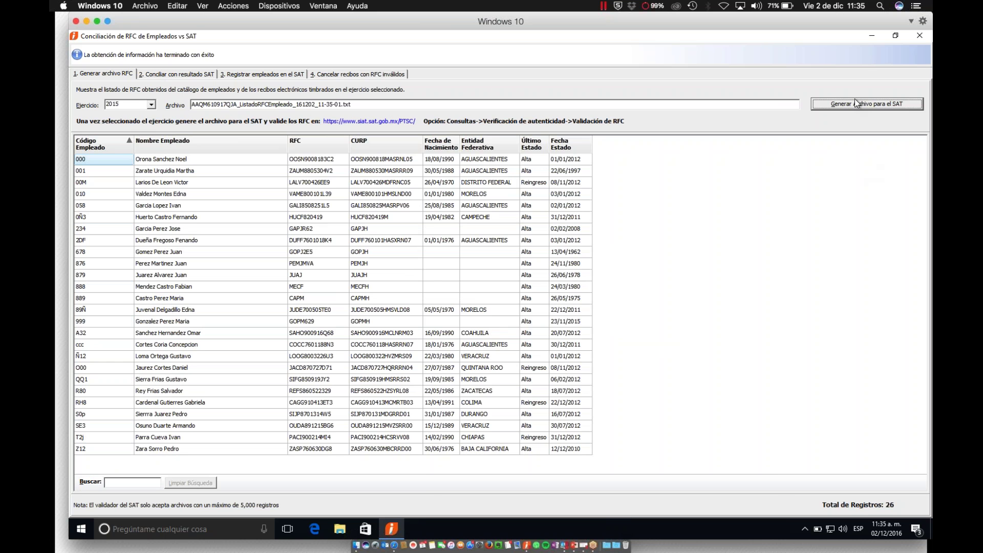
# Generate the SAT RFC file and save it under its default name.
pyautogui.click(854, 103)
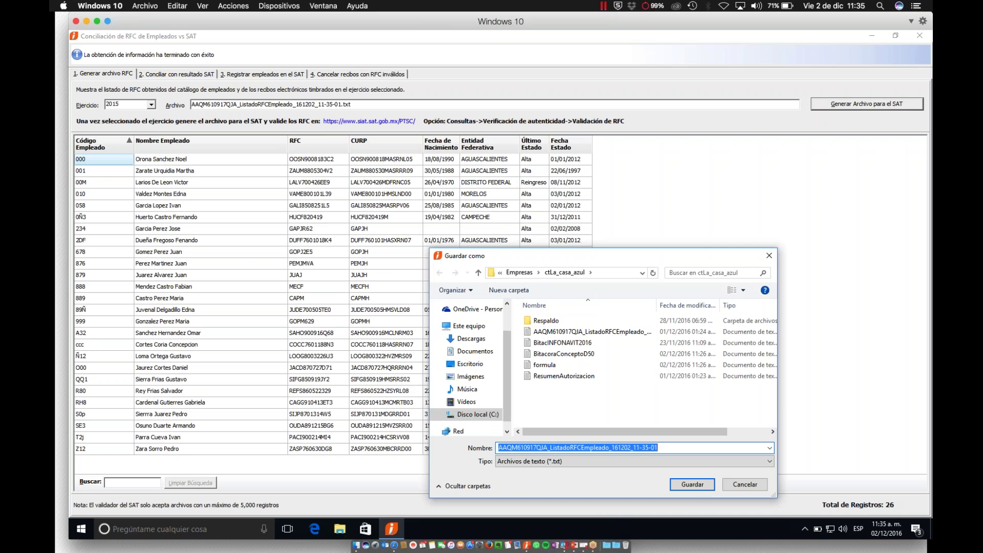
pyautogui.moveTo(512, 256); pyautogui.dragTo(340, 217)
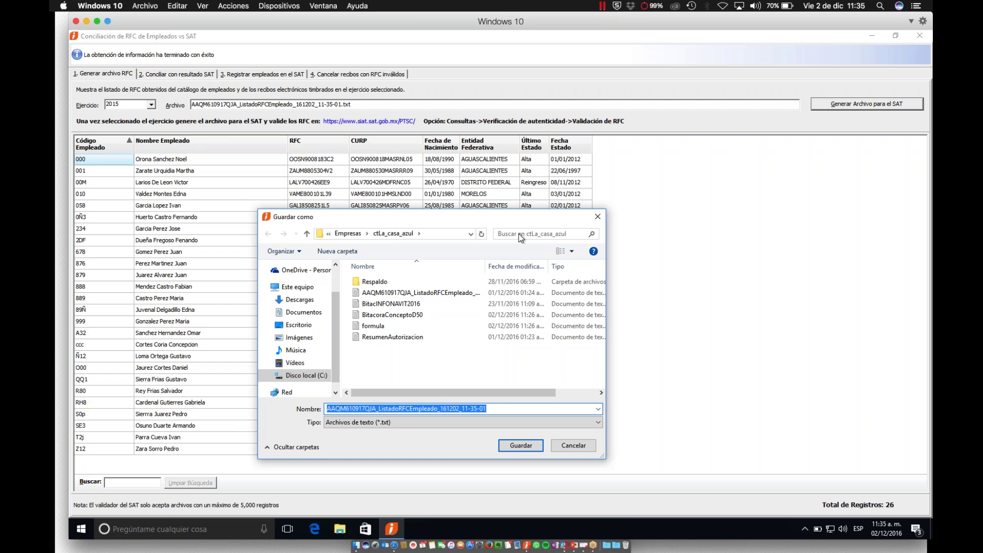
pyautogui.click(597, 218)
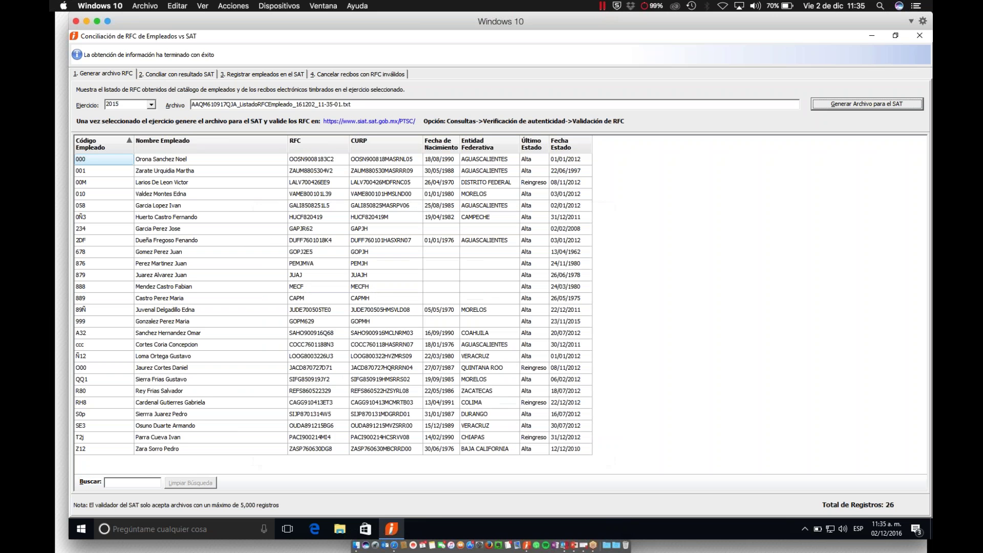
pyautogui.click(919, 37)
# Confirm leaving the reconciliation process, returning to the main payroll window.
pyautogui.click(480, 314)
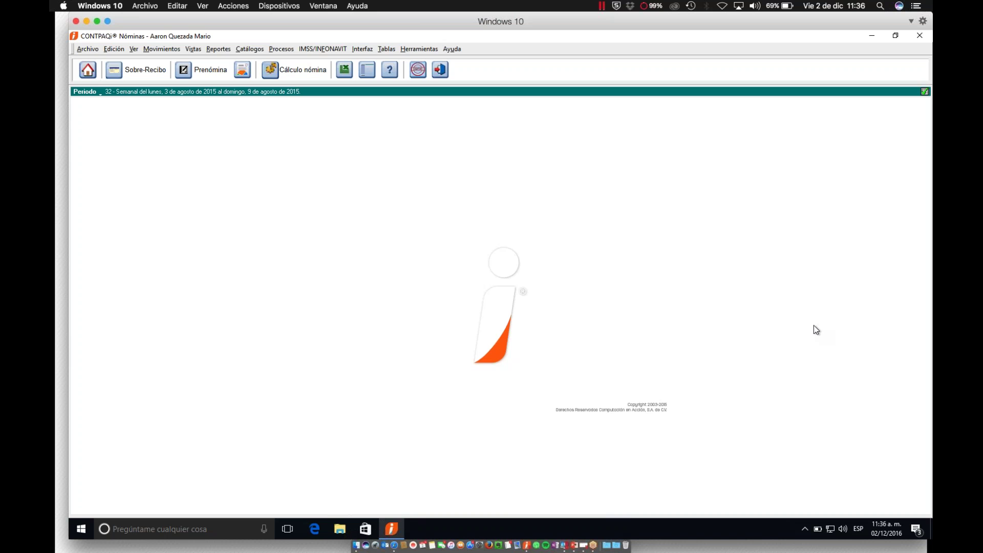
pyautogui.press('super+Tab')
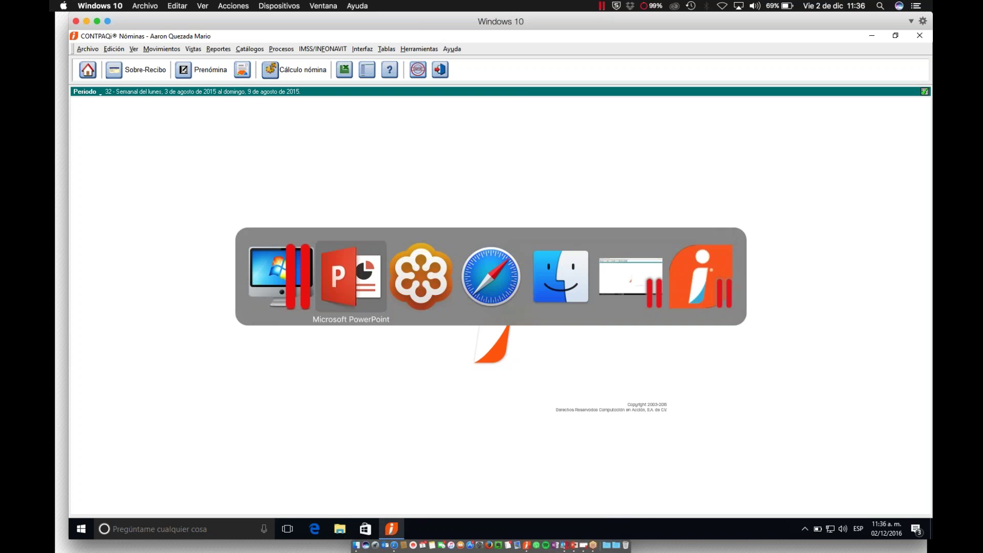
# Switch to PowerPoint and advance through the wizard slides to the Conceptos step.
pyautogui.press('super+Tab')
pyautogui.press('super+shift+Tab')
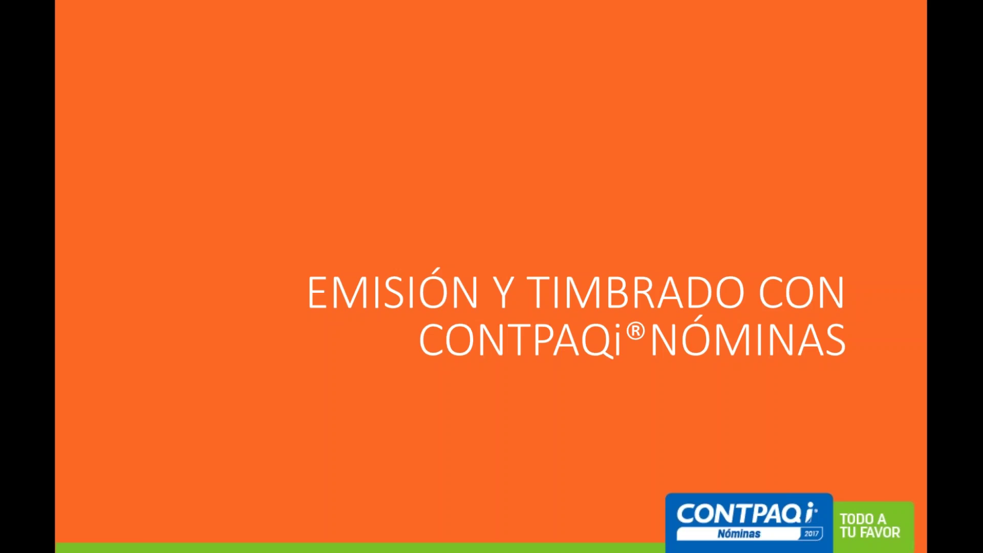
pyautogui.press('Right')
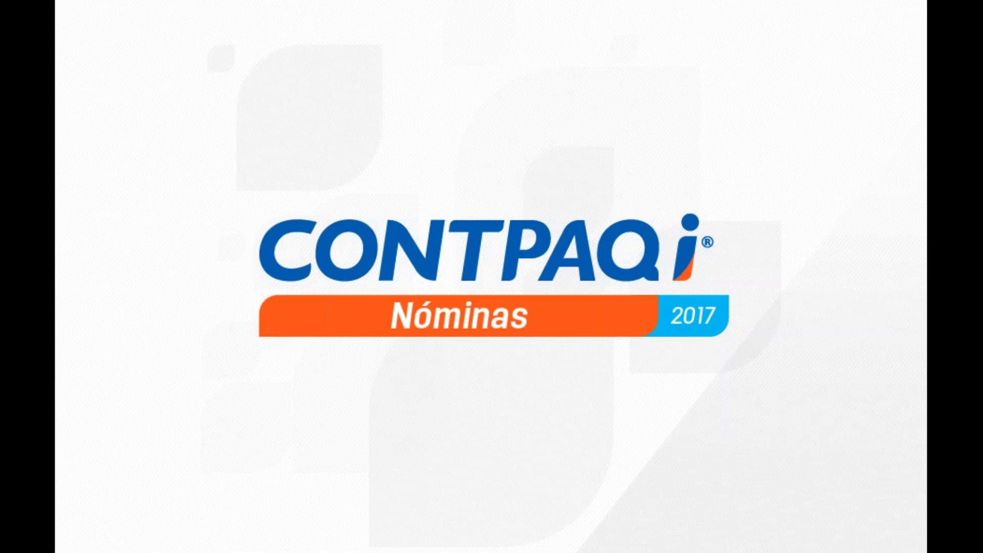
pyautogui.press('Right')
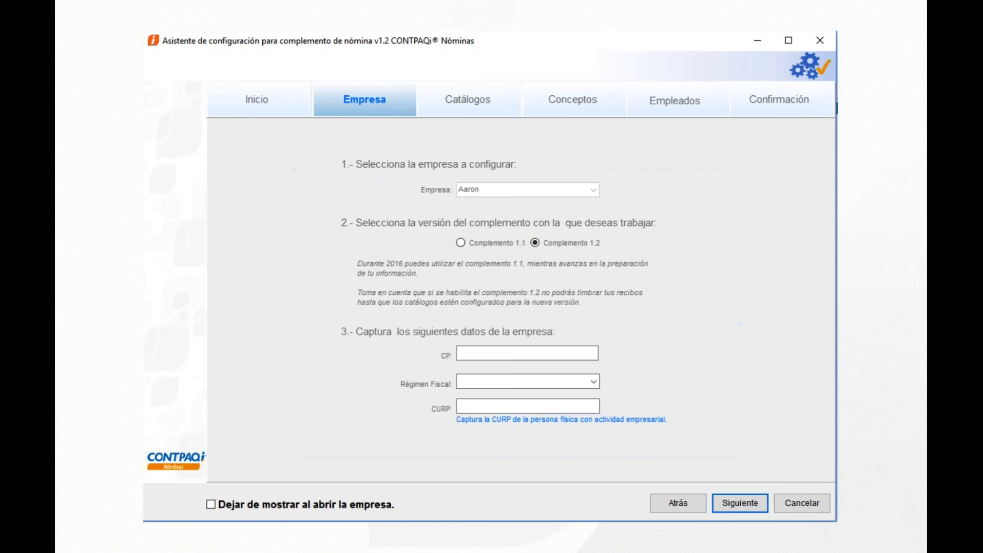
pyautogui.press('Right')
pyautogui.press('Right')
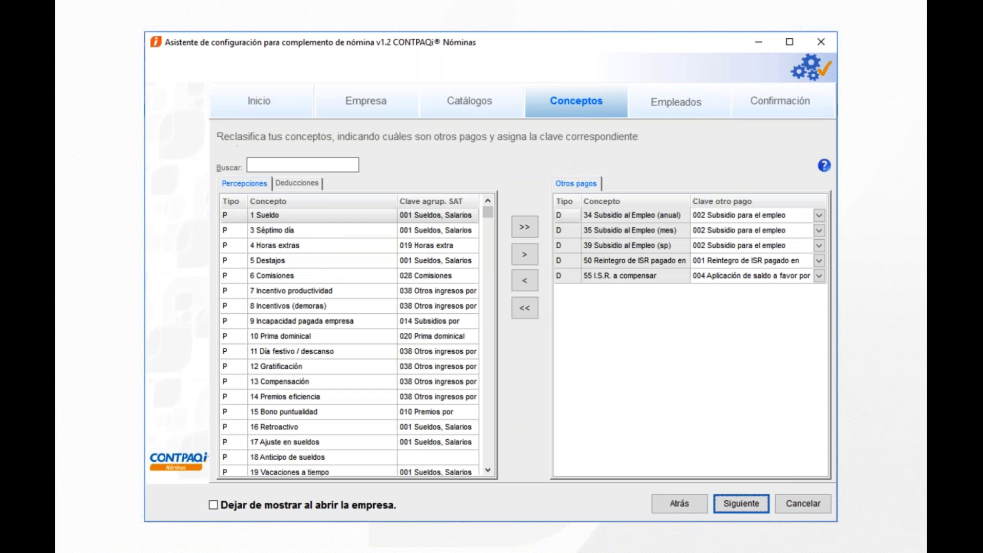
pyautogui.press('Right')
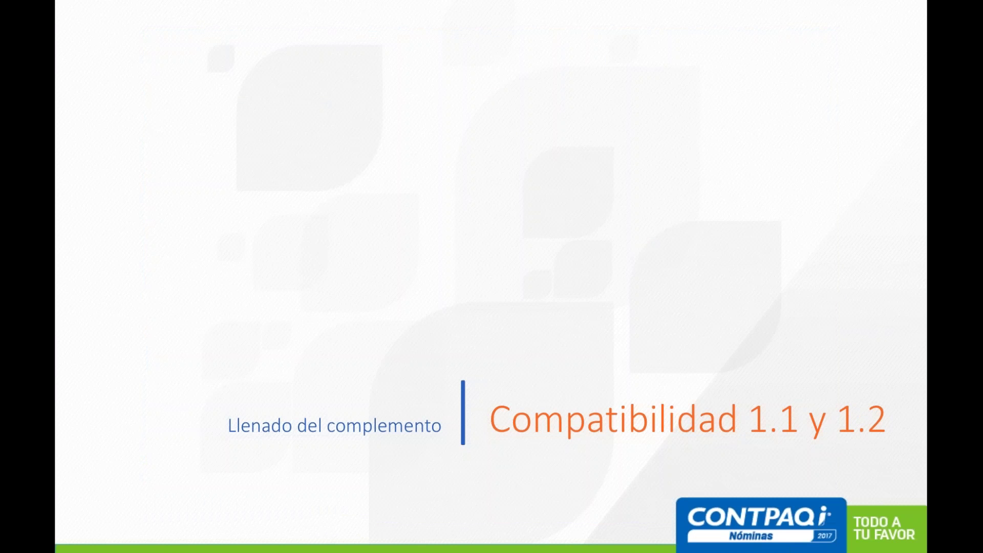
# Advance past the compatibility slide to the 'PCRDD: Nuevo beneficio de CONTPAQi' title.
pyautogui.press('Right')
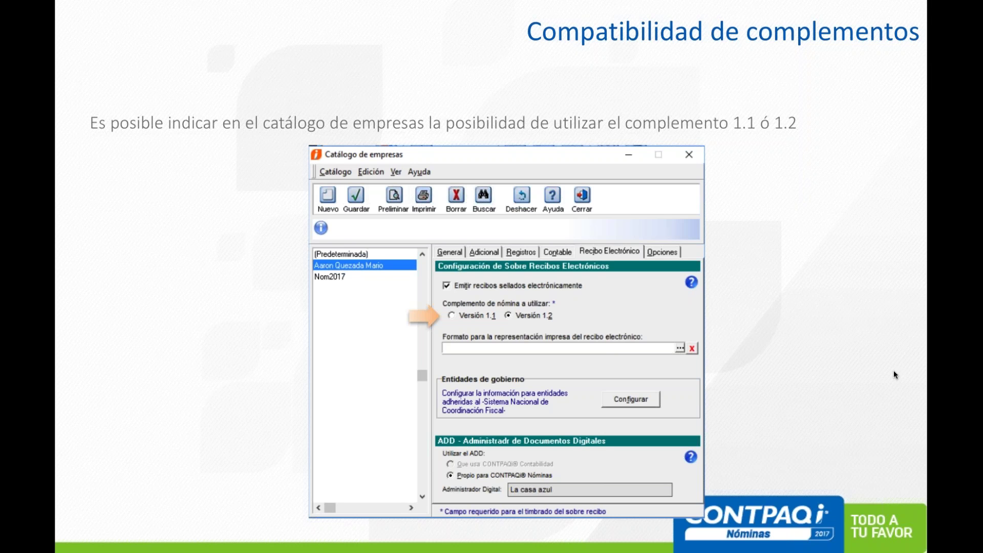
pyautogui.click(591, 337)
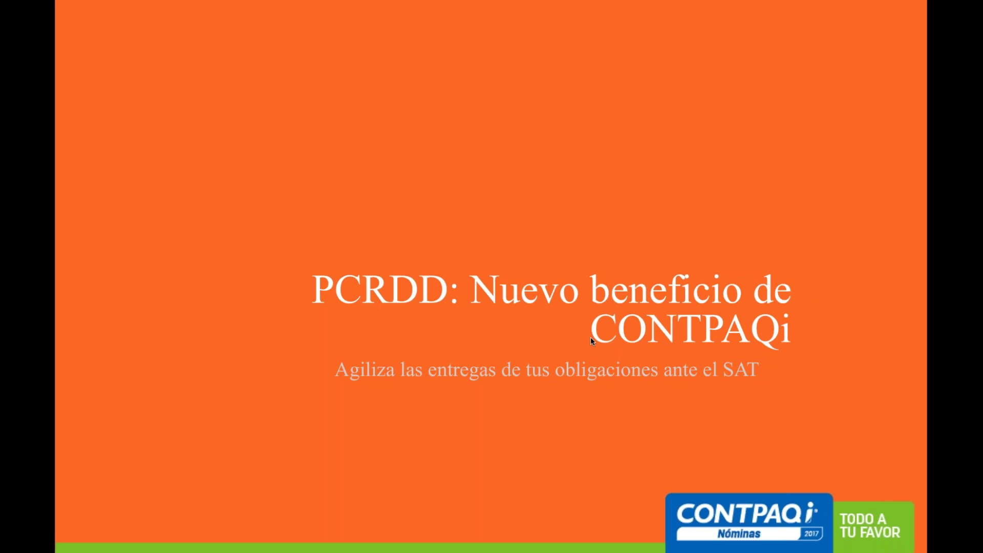
# Go to 'Somos CONTPAQi®' and reveal the SAT quote, Recibe–Verifica–Valida–Sella–Acuse banner and status table.
pyautogui.press('Right')
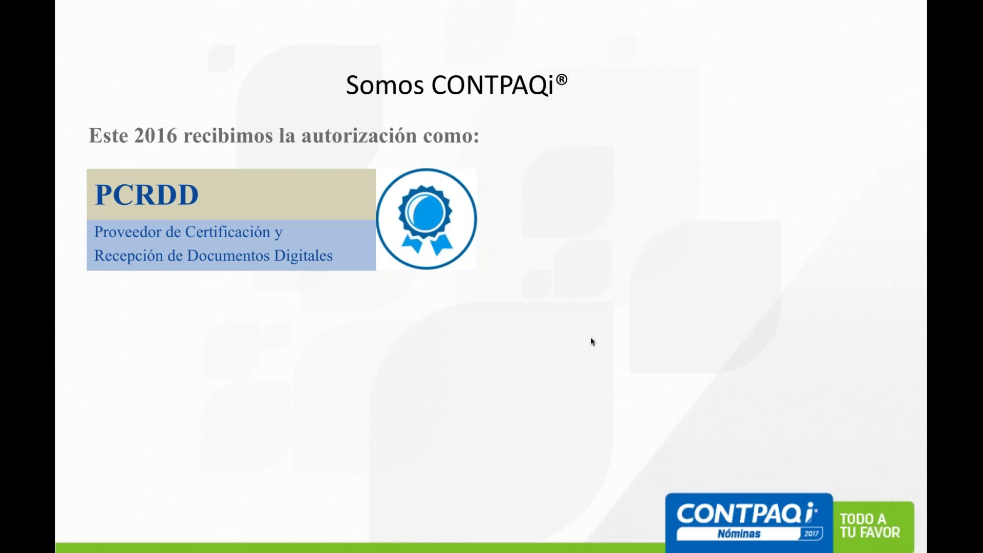
pyautogui.press('Right')
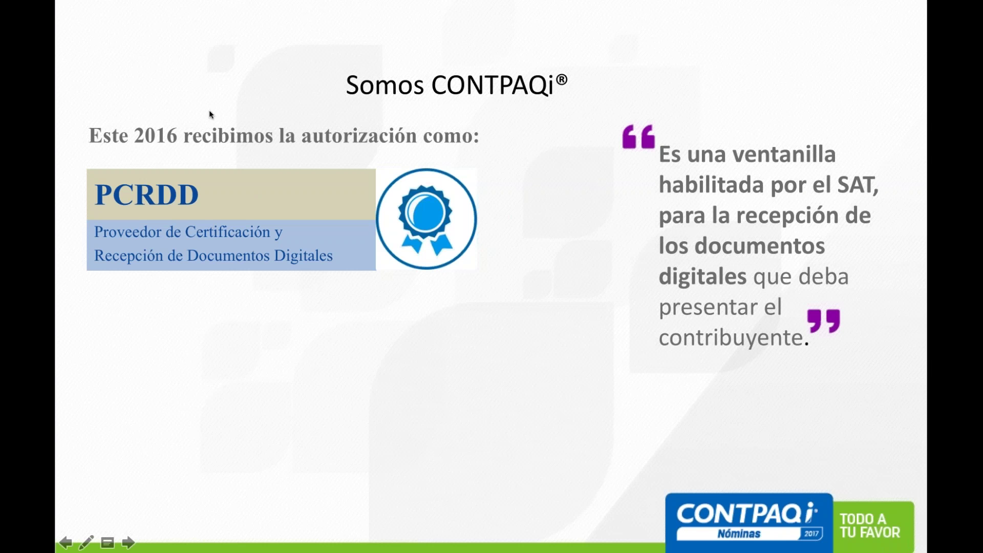
pyautogui.click(533, 222)
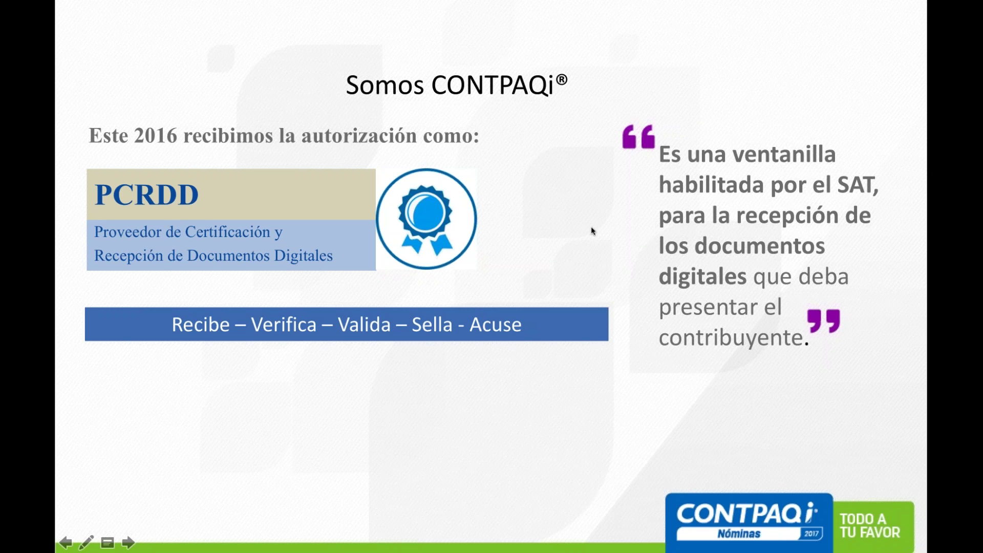
pyautogui.press('Right')
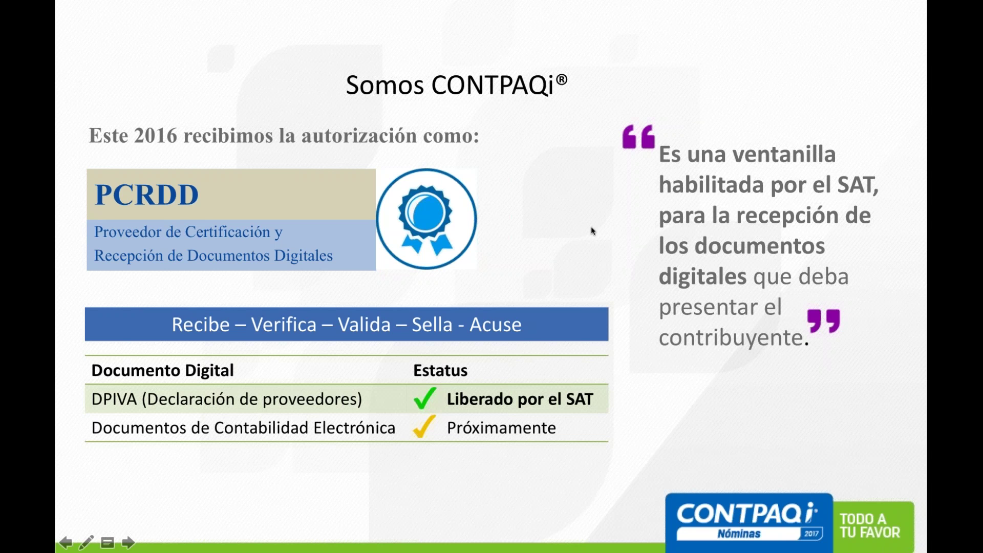